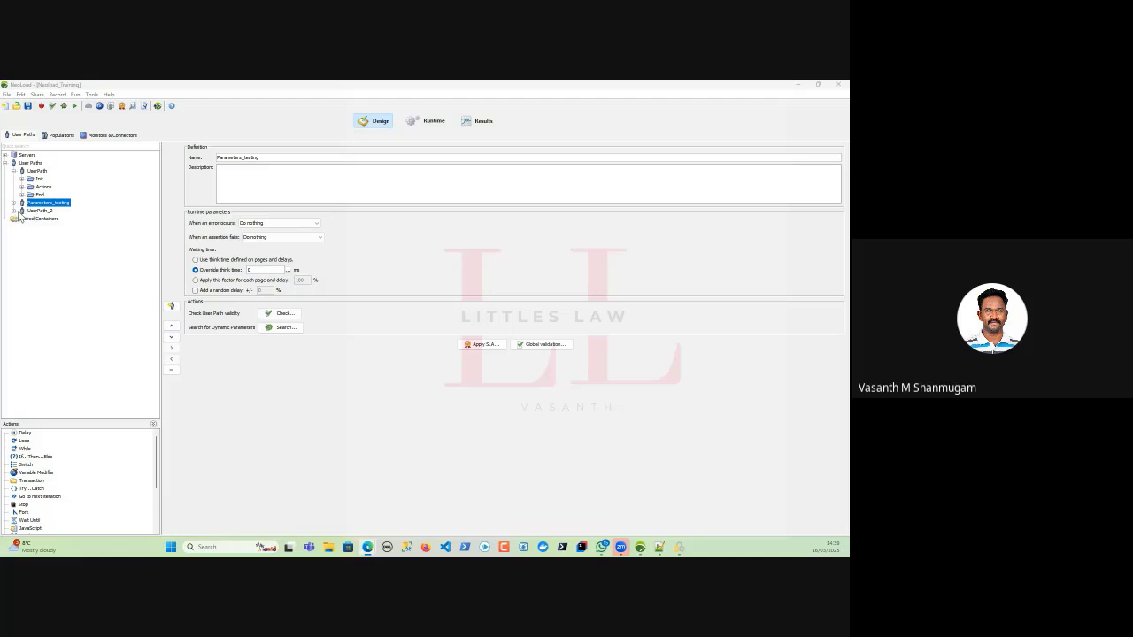
# Expand UserPath_2's actions and open the /actions/Catalog.action request under 05_ClickCats to view its parameters
pyautogui.click(35, 213)
pyautogui.click(14, 211)
pyautogui.click(22, 226)
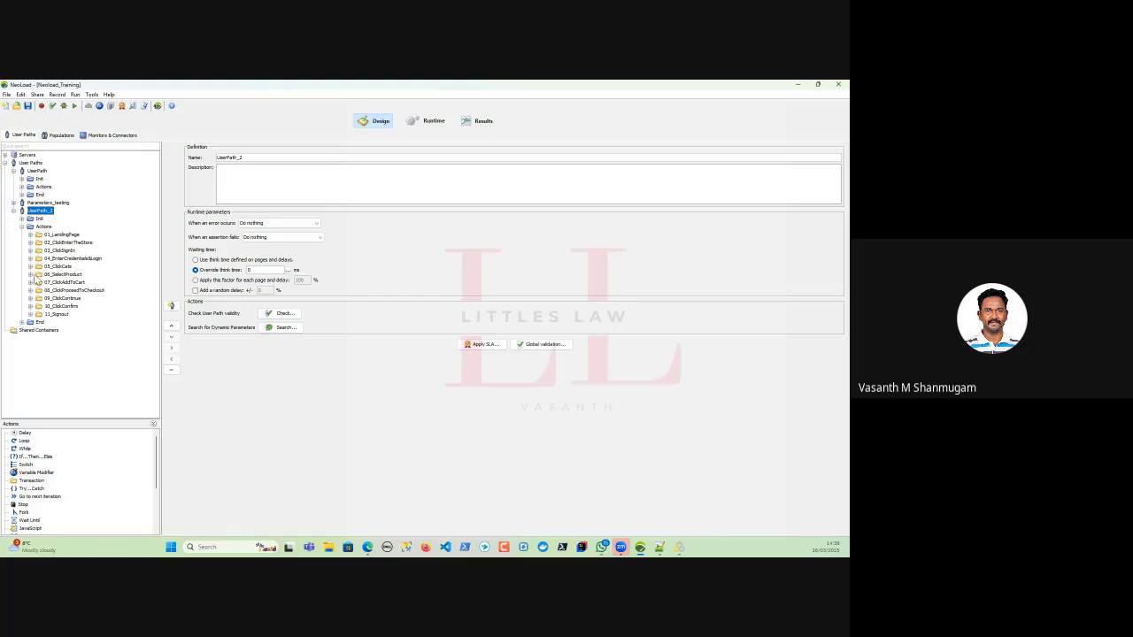
pyautogui.click(30, 266)
pyautogui.click(39, 274)
pyautogui.click(65, 282)
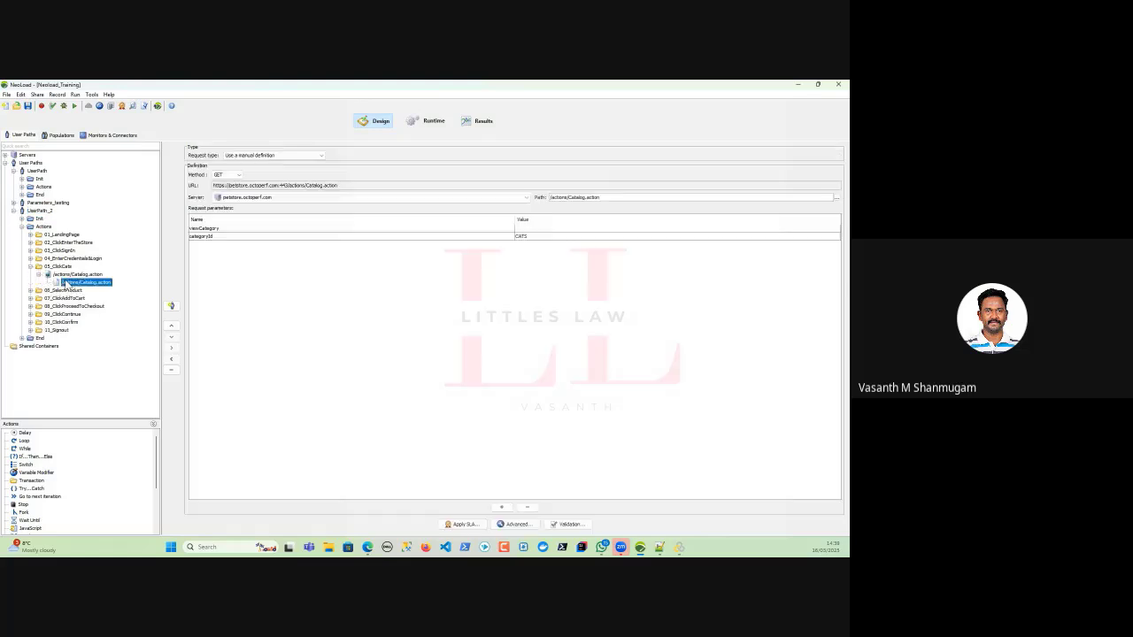
# Open the /actions/Account.action request under 03_ClickSignIn in UserPath_2
pyautogui.click(31, 259)
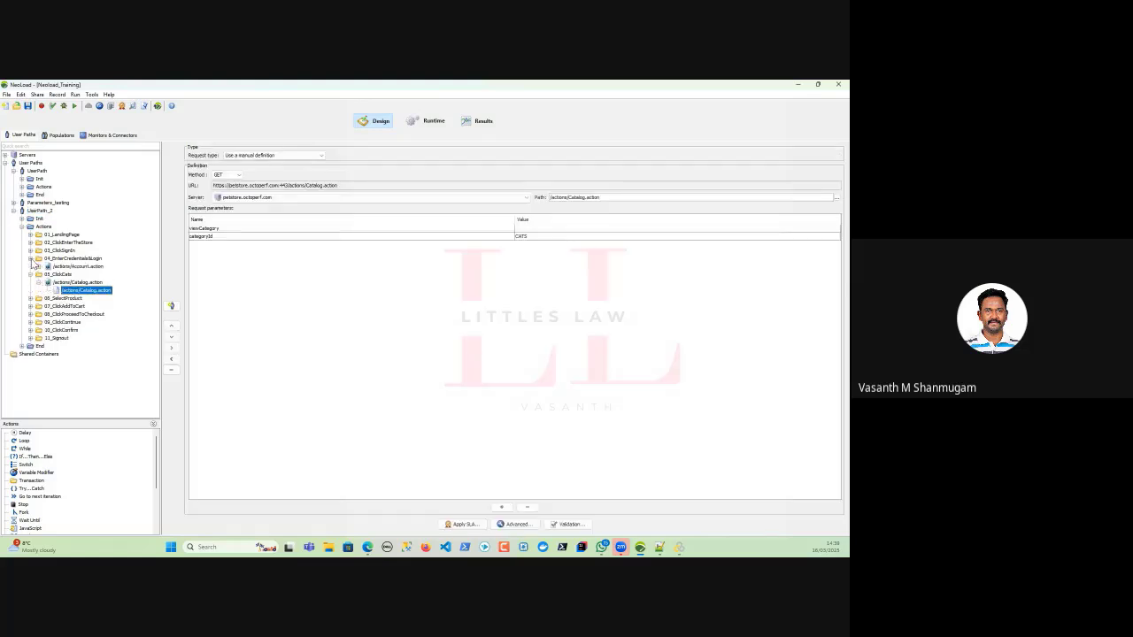
pyautogui.click(31, 250)
pyautogui.click(89, 259)
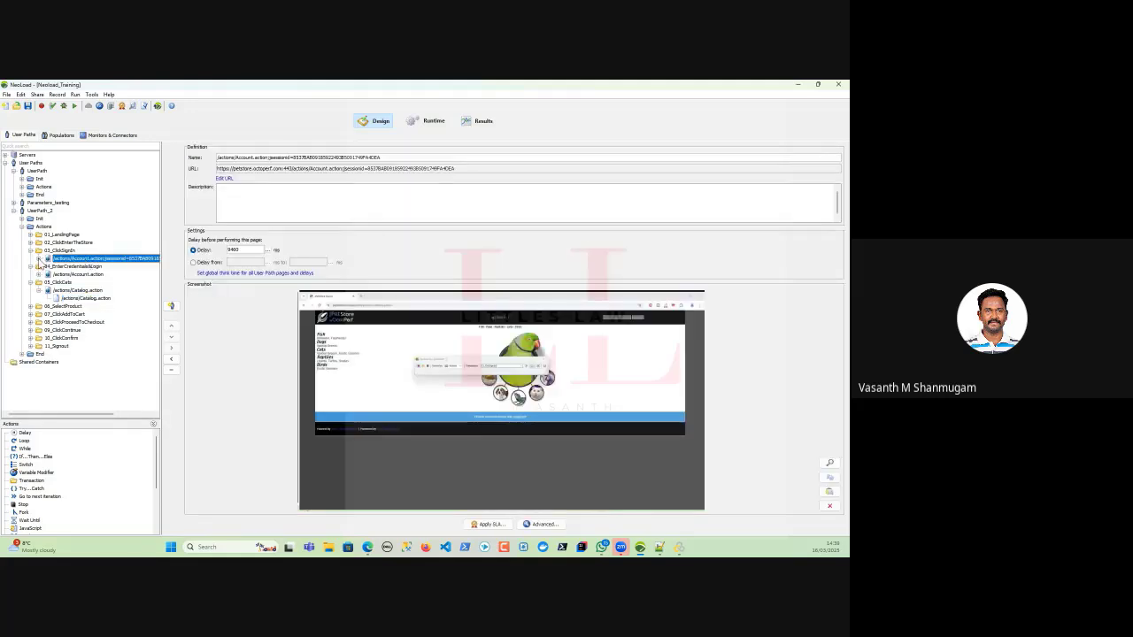
pyautogui.click(39, 259)
pyautogui.click(77, 267)
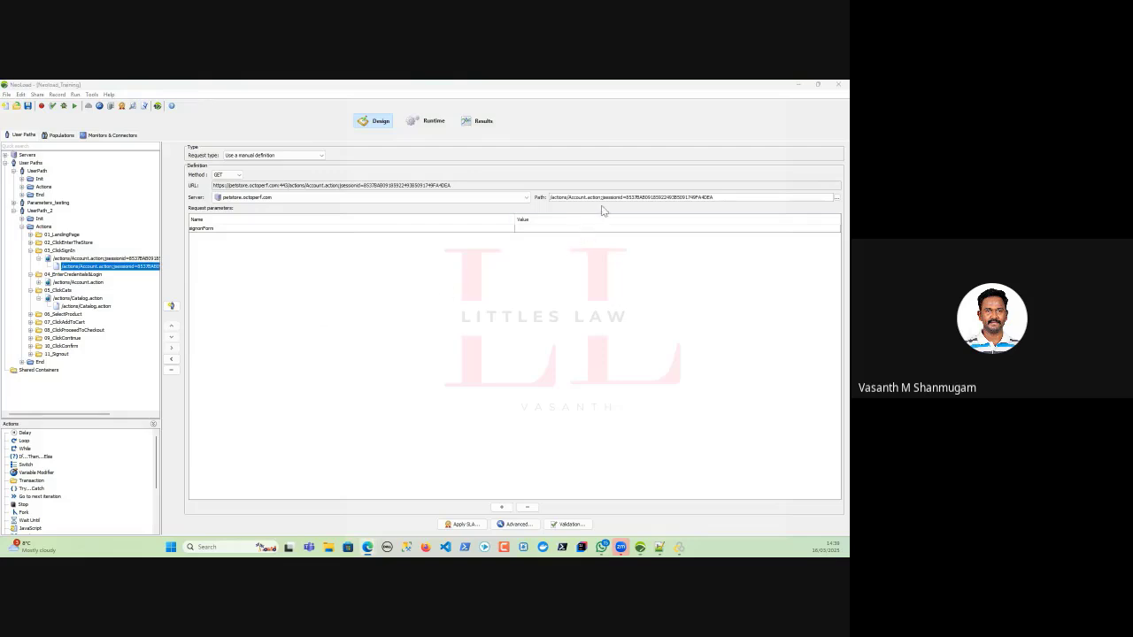
# Copy the recorded jsessionid value from the sign-in request's path
pyautogui.moveTo(602, 197); pyautogui.dragTo(724, 197)
pyautogui.doubleClick(659, 202)
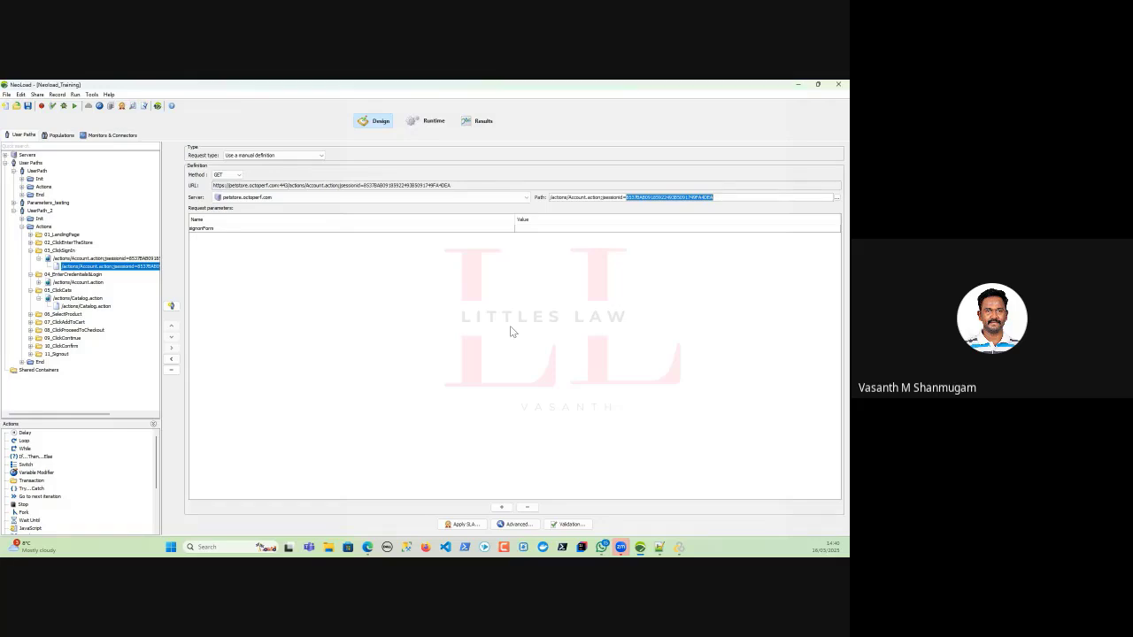
pyautogui.click(614, 198)
pyautogui.doubleClick(615, 199)
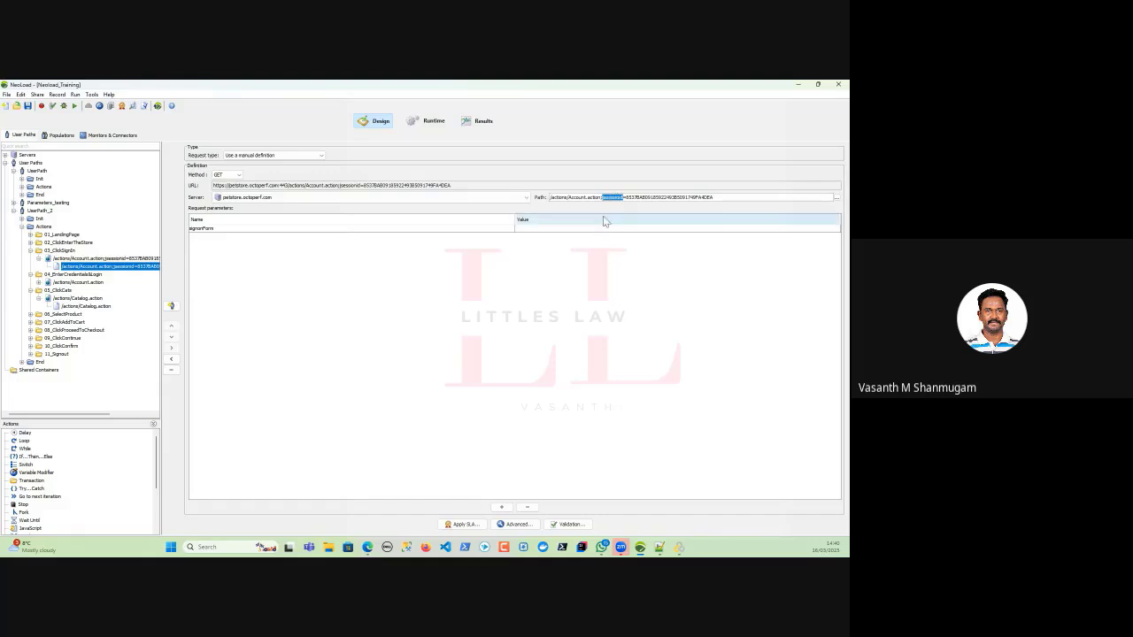
pyautogui.doubleClick(638, 198)
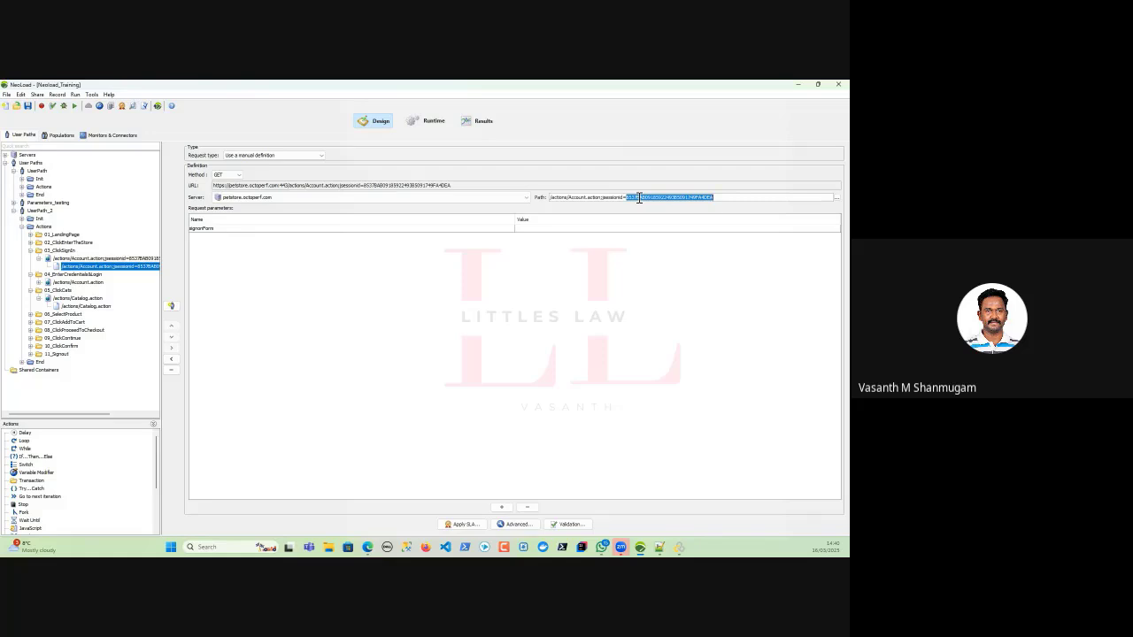
pyautogui.doubleClick(641, 196)
# Flag the requests whose recorded response contains the copied session ID, and close the flagging dialog
pyautogui.click(146, 107)
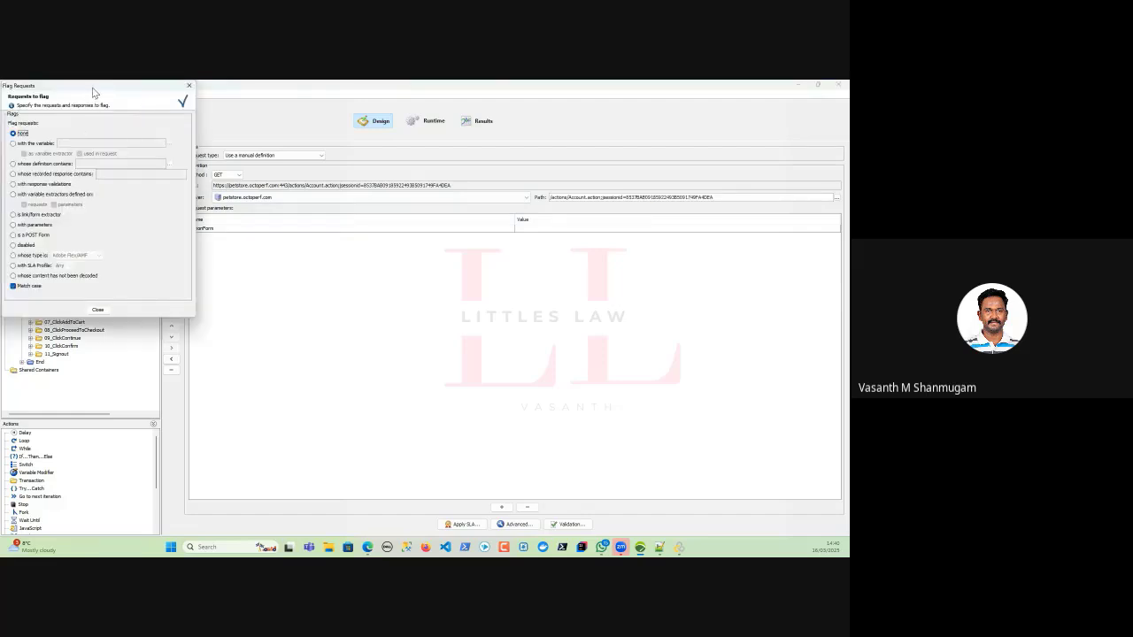
pyautogui.moveTo(93, 92); pyautogui.dragTo(285, 163)
pyautogui.click(239, 246)
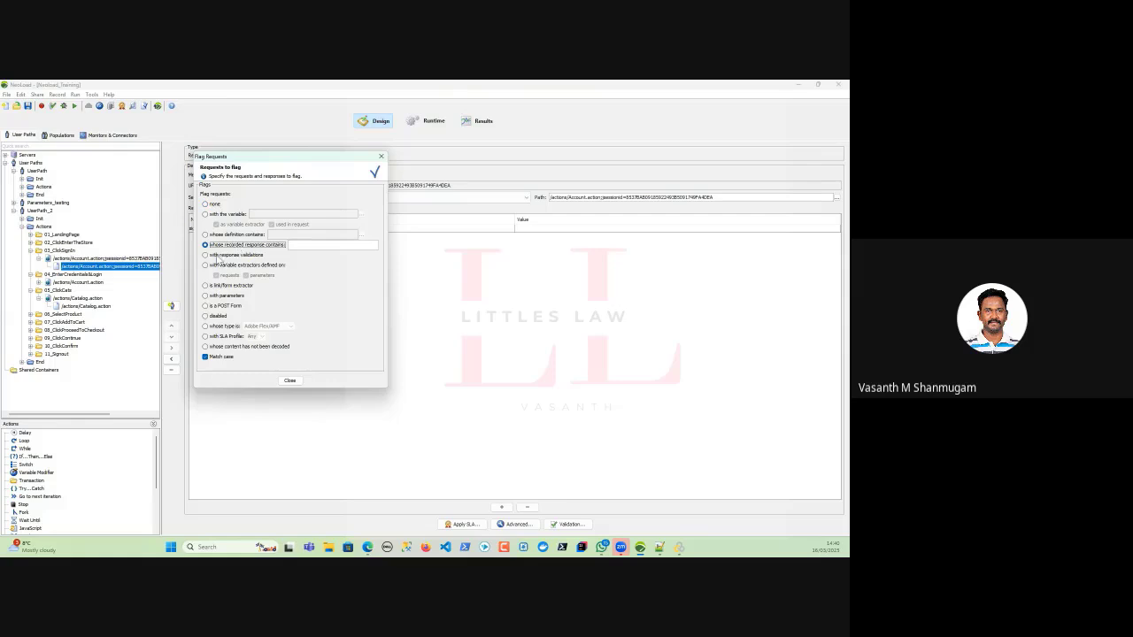
pyautogui.click(299, 249)
pyautogui.hotkey('ctrl', 'v')
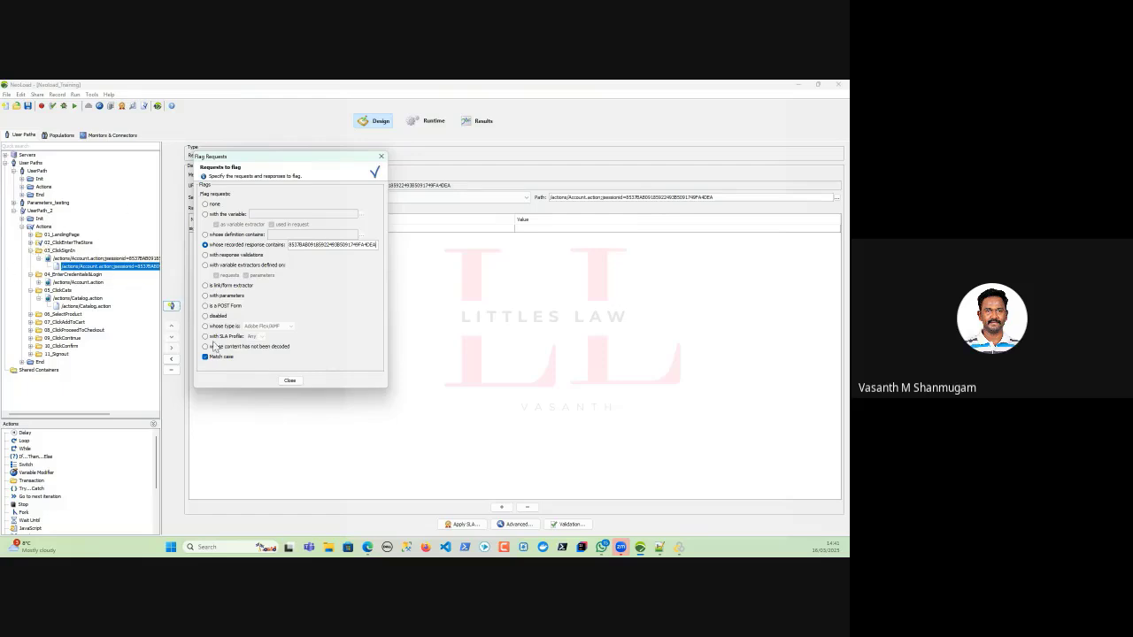
pyautogui.click(289, 380)
# Add a variable extractor to the flagged /actions/Catalog.action request under 02_ClickEnterTheStore
pyautogui.click(30, 243)
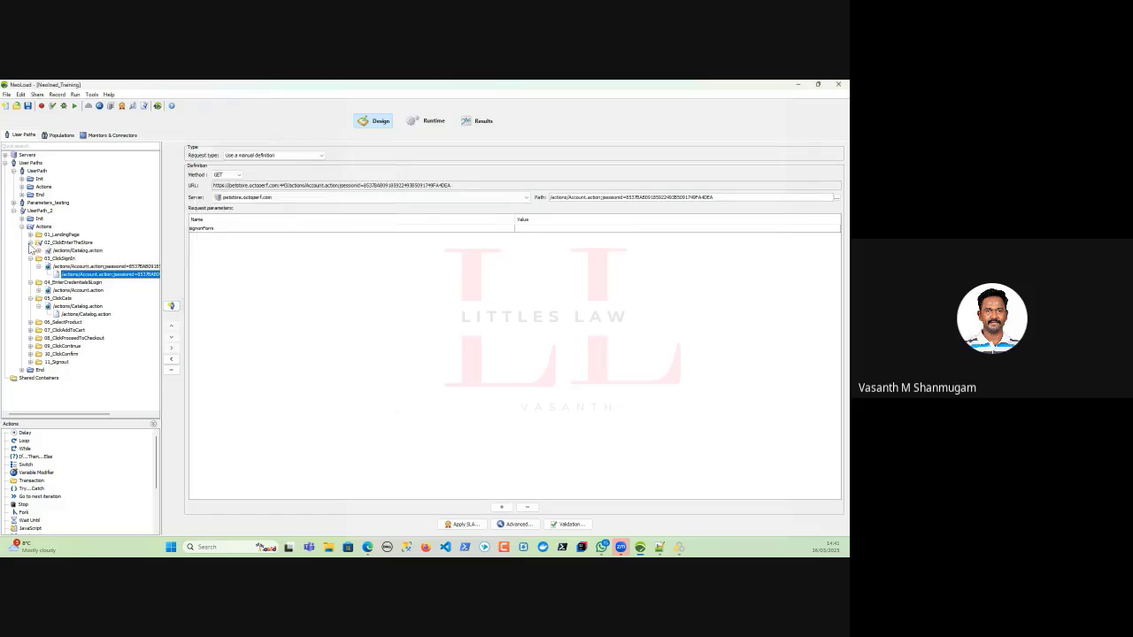
pyautogui.click(39, 251)
pyautogui.click(80, 258)
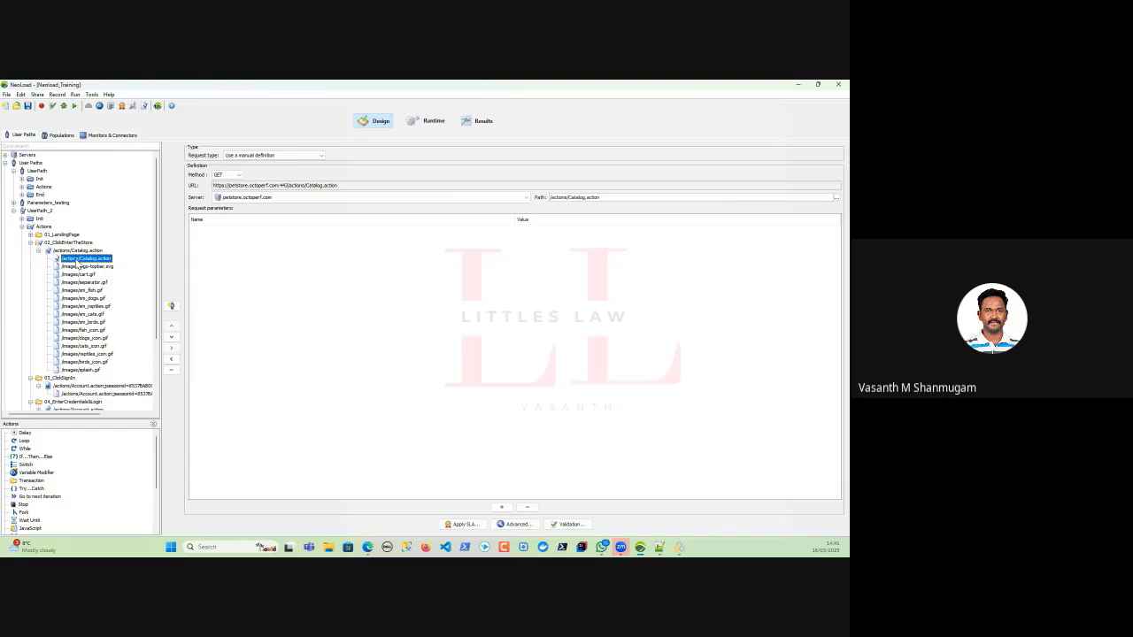
pyautogui.click(517, 524)
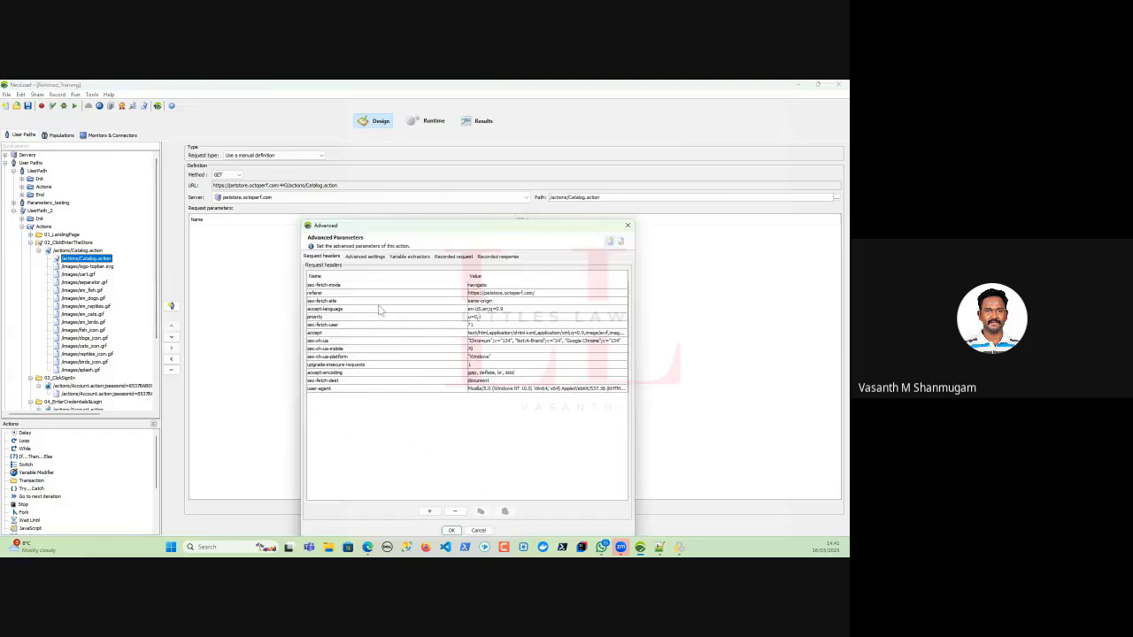
pyautogui.moveTo(395, 228); pyautogui.dragTo(369, 191)
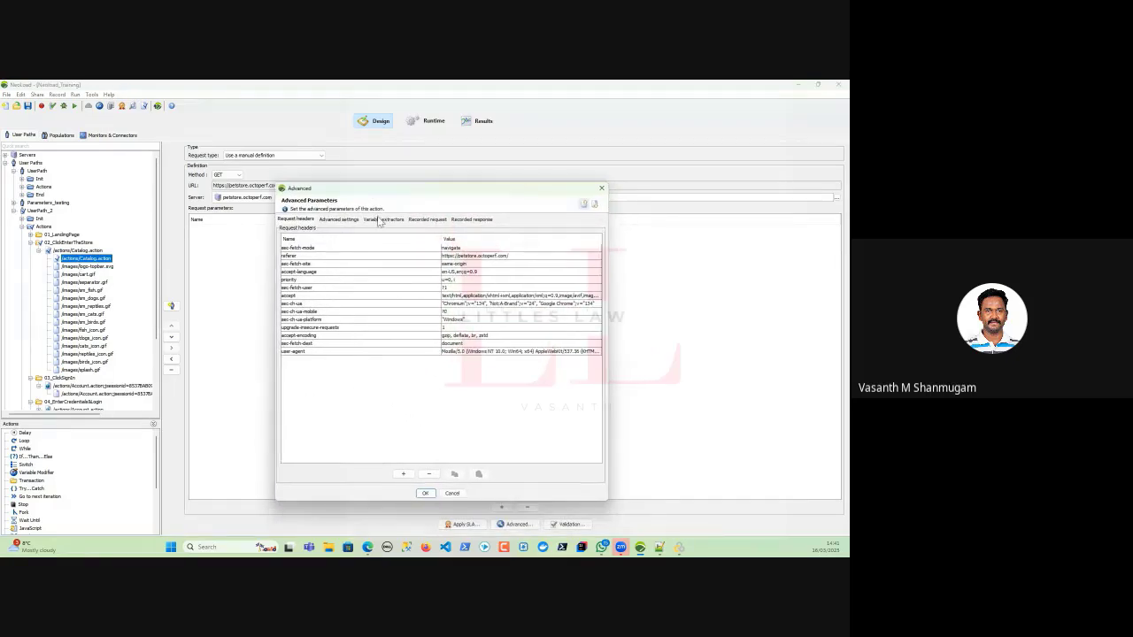
pyautogui.click(383, 218)
pyautogui.click(390, 457)
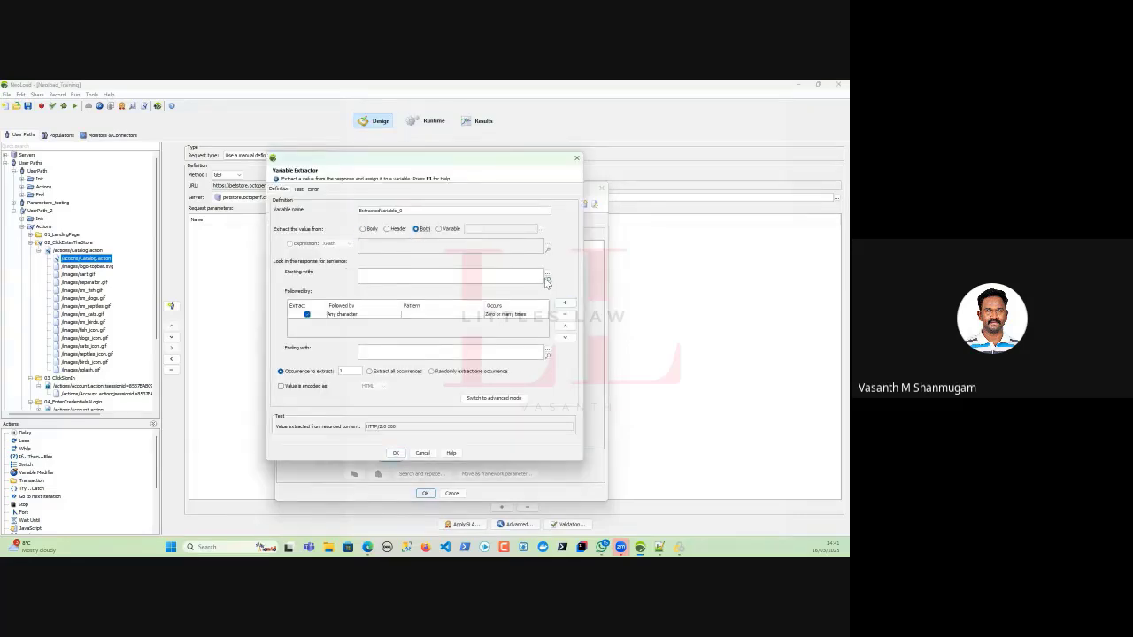
# Find the copied session ID in the recorded response, pick "JSESSIONID=" as the starting text, and set the ending text to ";"
pyautogui.click(546, 278)
pyautogui.click(334, 445)
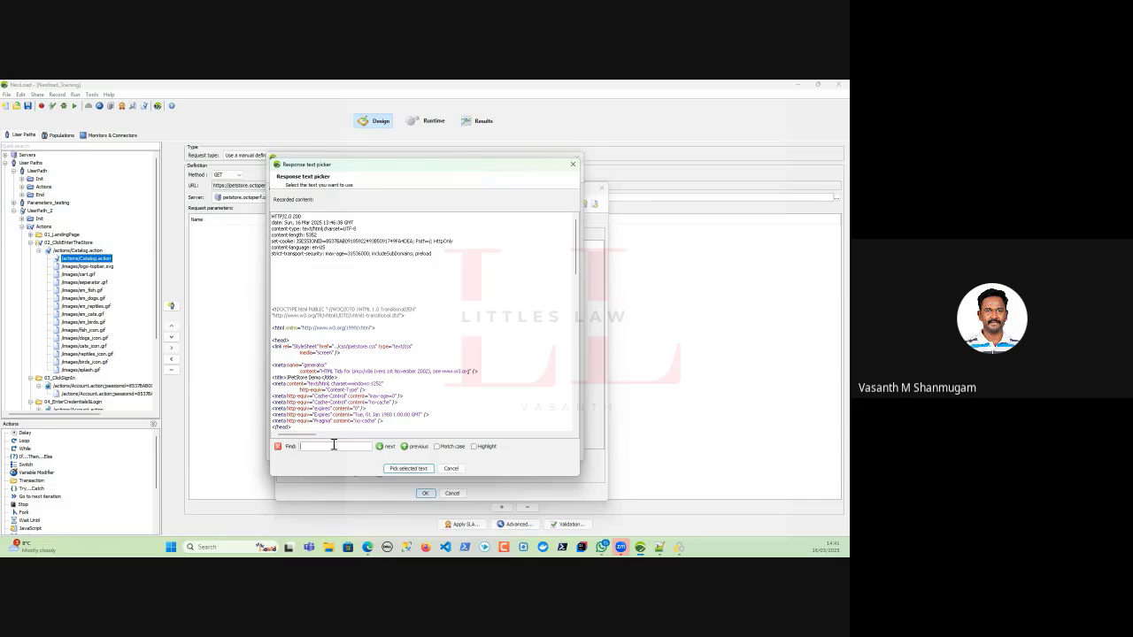
pyautogui.hotkey('ctrl', 'v')
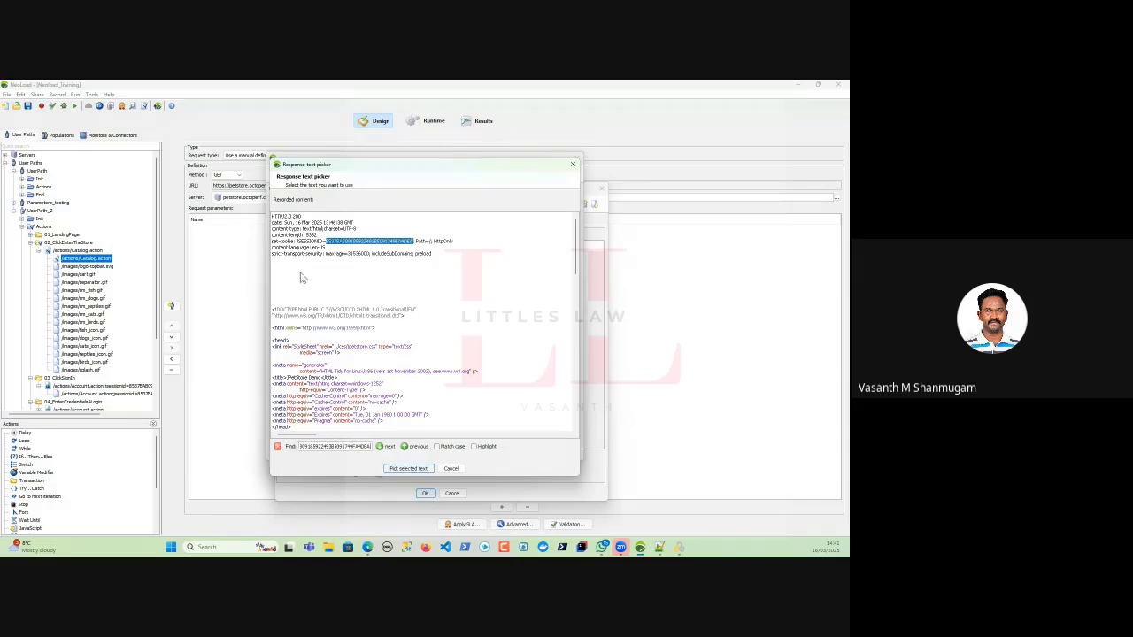
pyautogui.doubleClick(308, 242)
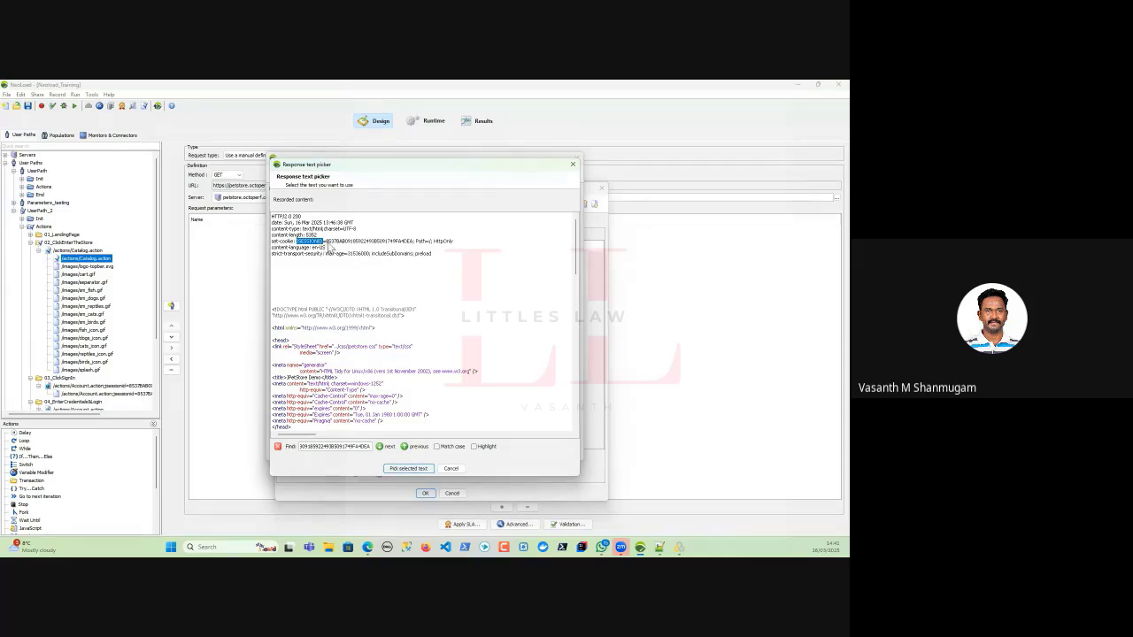
pyautogui.click(328, 248)
pyautogui.doubleClick(305, 242)
pyautogui.click(410, 468)
pyautogui.click(371, 351)
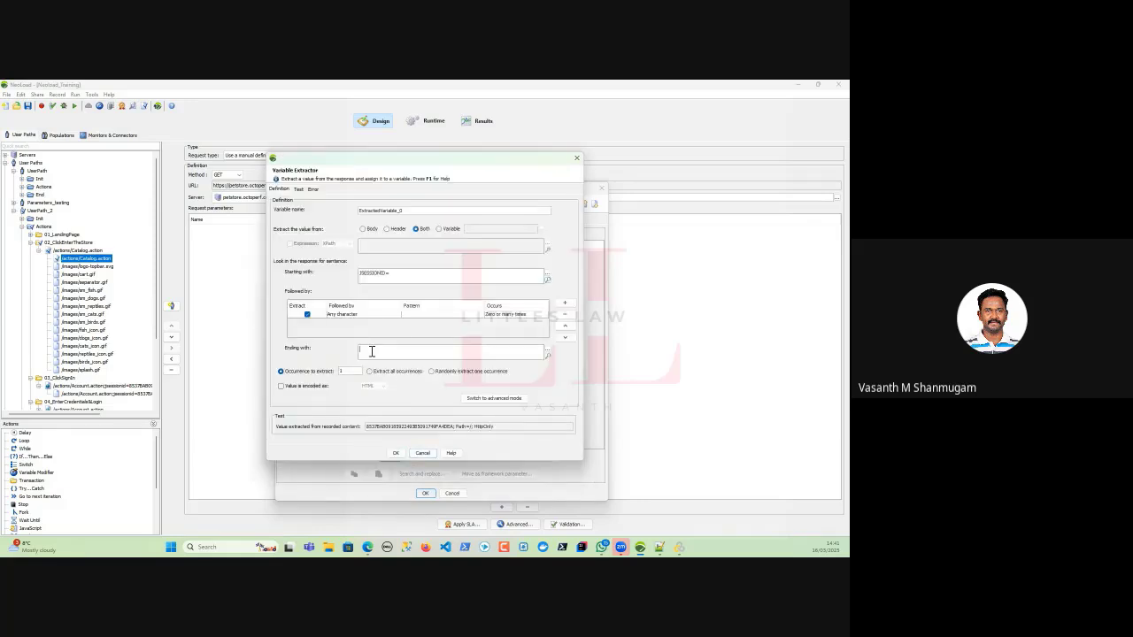
pyautogui.write(';')
# Examine the JSESSIONID= prefix, the session ID and its trailing delimiter in the recorded response
pyautogui.click(547, 279)
pyautogui.doubleClick(309, 243)
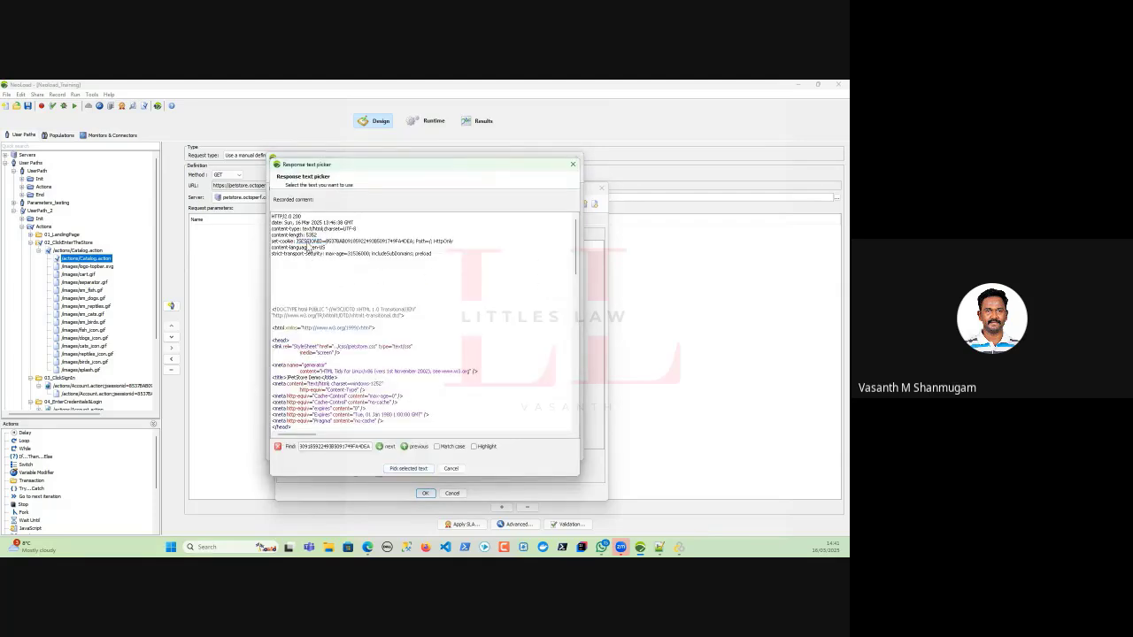
pyautogui.moveTo(326, 243); pyautogui.dragTo(299, 246)
pyautogui.click(414, 241)
pyautogui.moveTo(327, 241); pyautogui.dragTo(294, 242)
pyautogui.doubleClick(357, 242)
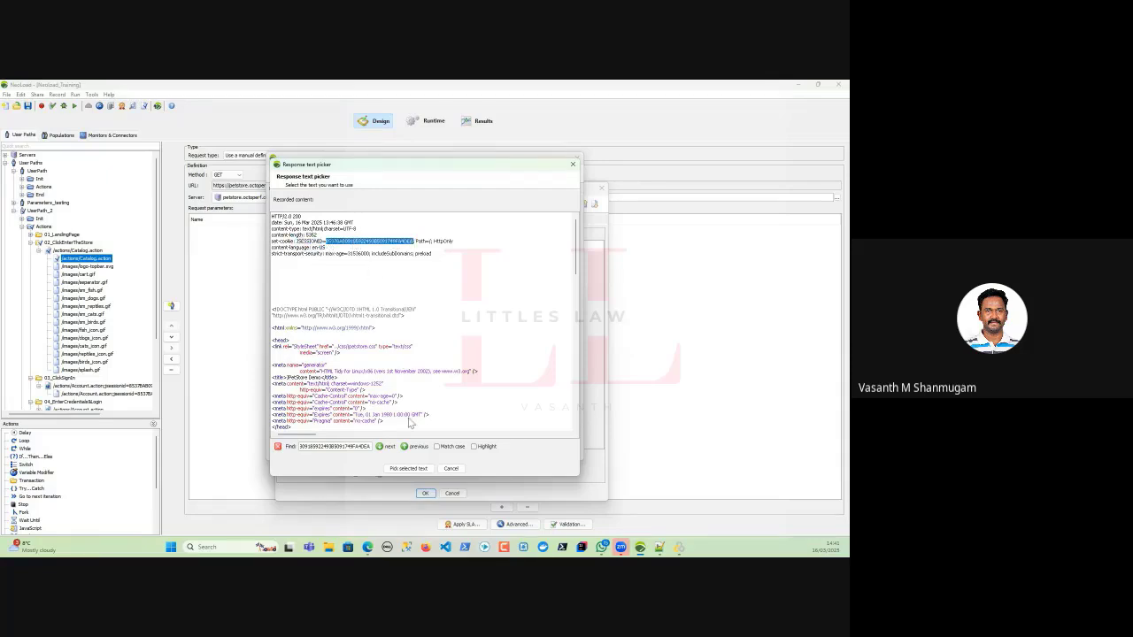
pyautogui.click(414, 469)
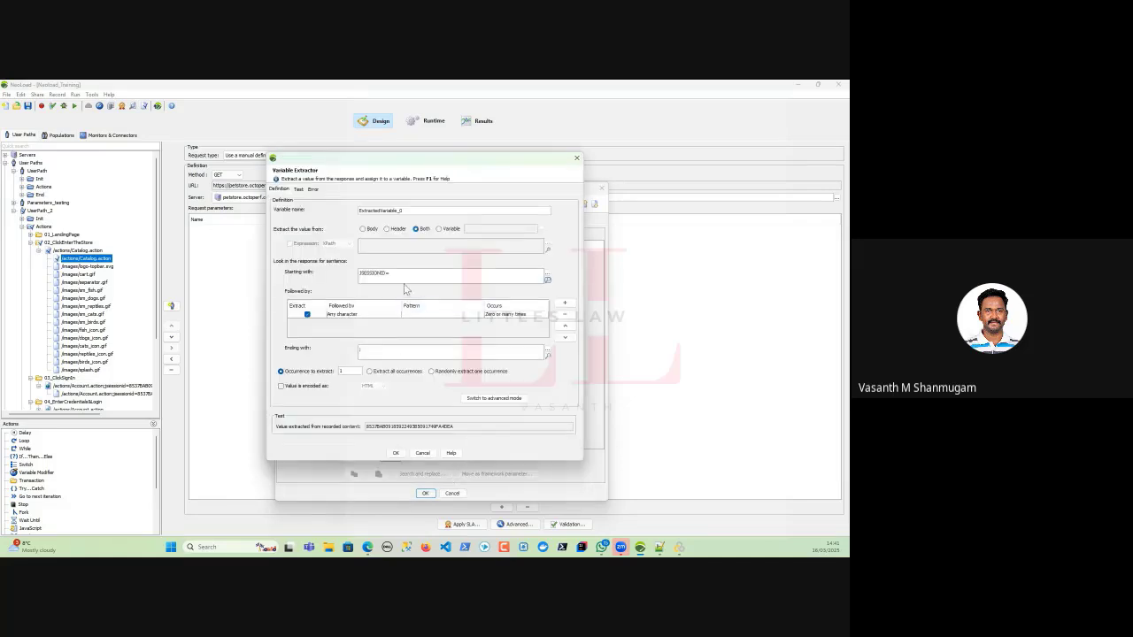
# Review the extractor's boundary texts and extracted value, and name the variable JSessionID
pyautogui.moveTo(404, 274); pyautogui.dragTo(349, 275)
pyautogui.moveTo(365, 350); pyautogui.dragTo(355, 351)
pyautogui.moveTo(461, 430); pyautogui.dragTo(341, 427)
pyautogui.moveTo(403, 211); pyautogui.dragTo(332, 213)
pyautogui.write('JSessionID')
# Try extracting all occurrences and randomly extracting one occurrence to compare the extraction options
pyautogui.click(422, 229)
pyautogui.click(342, 371)
pyautogui.moveTo(350, 370); pyautogui.dragTo(313, 372)
pyautogui.press('BackSpace')
pyautogui.click(370, 372)
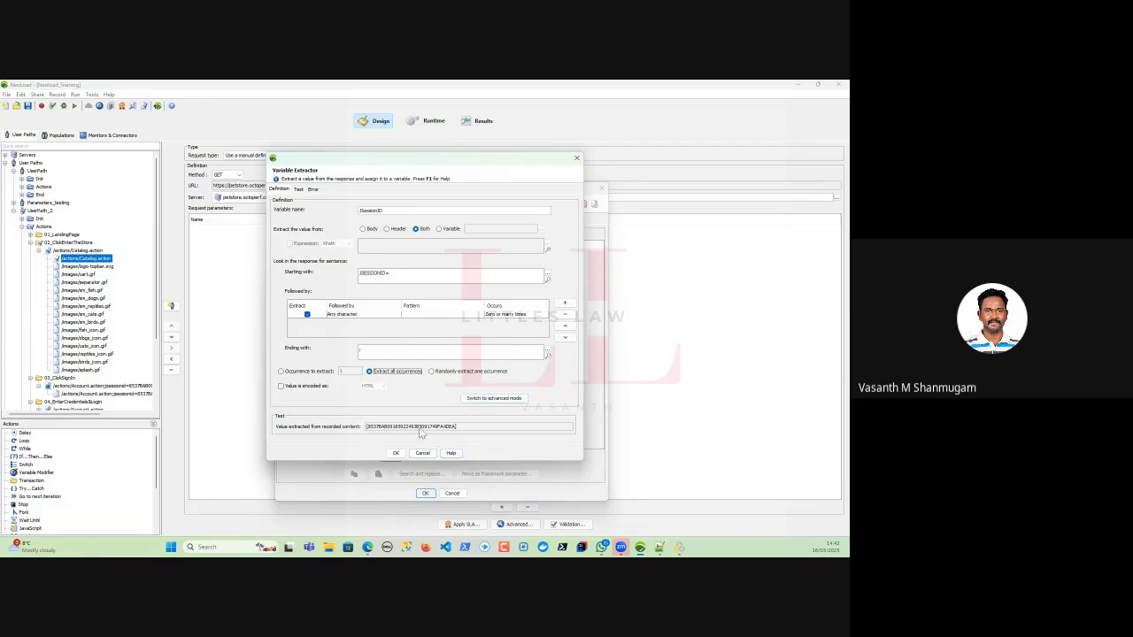
pyautogui.click(431, 371)
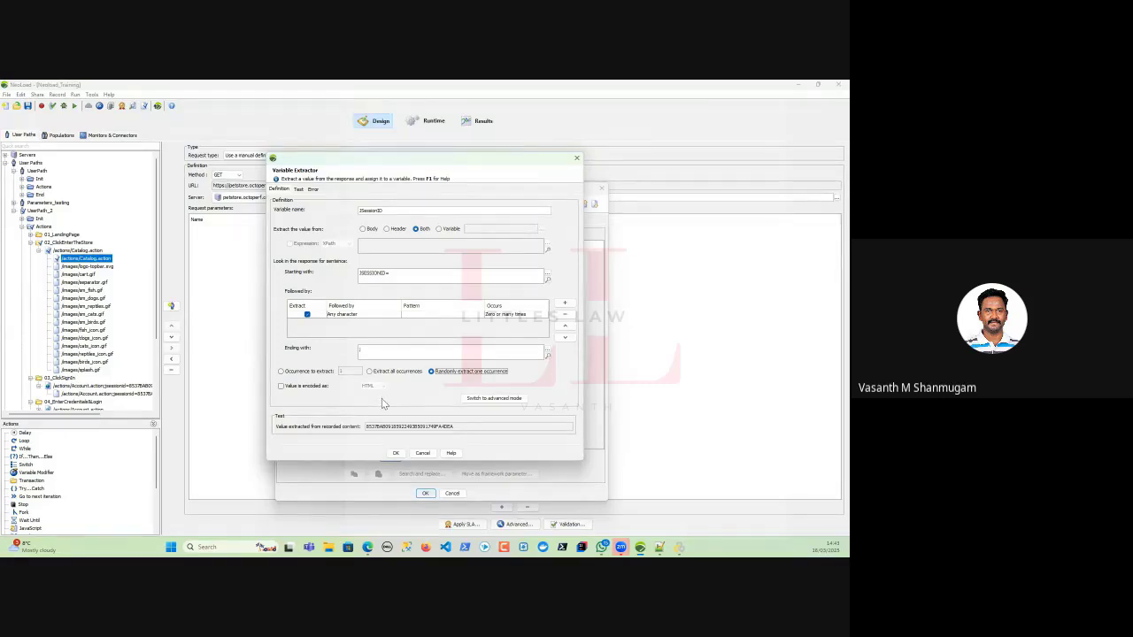
# Set the JSessionID extractor to extract occurrence 1 and confirm the extractor
pyautogui.click(311, 373)
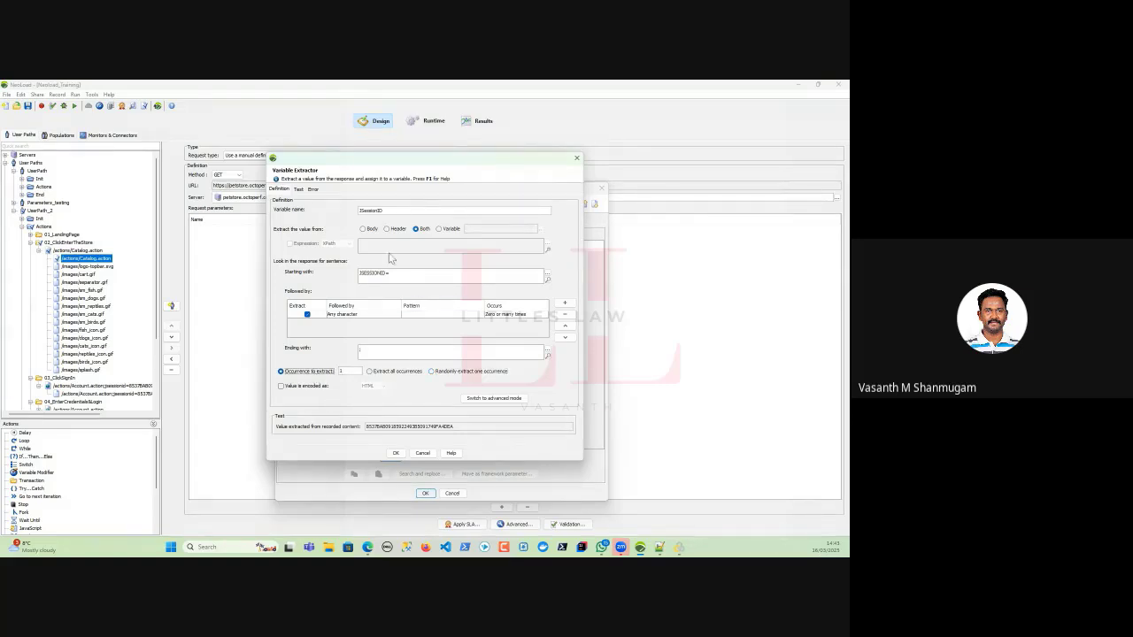
pyautogui.moveTo(455, 428); pyautogui.dragTo(334, 420)
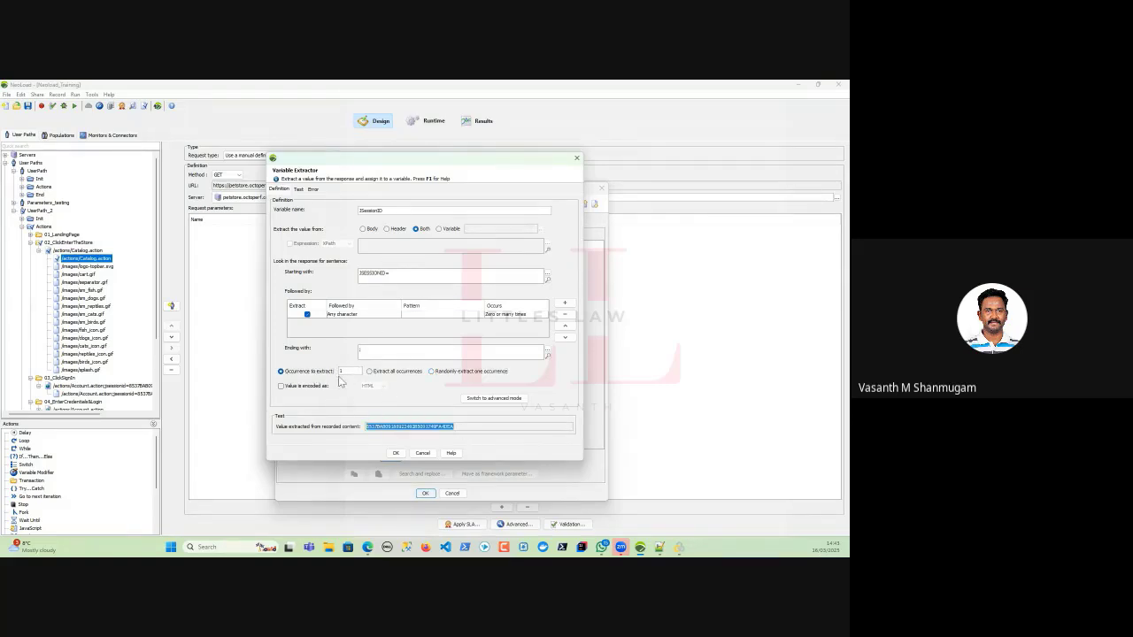
pyautogui.click(396, 452)
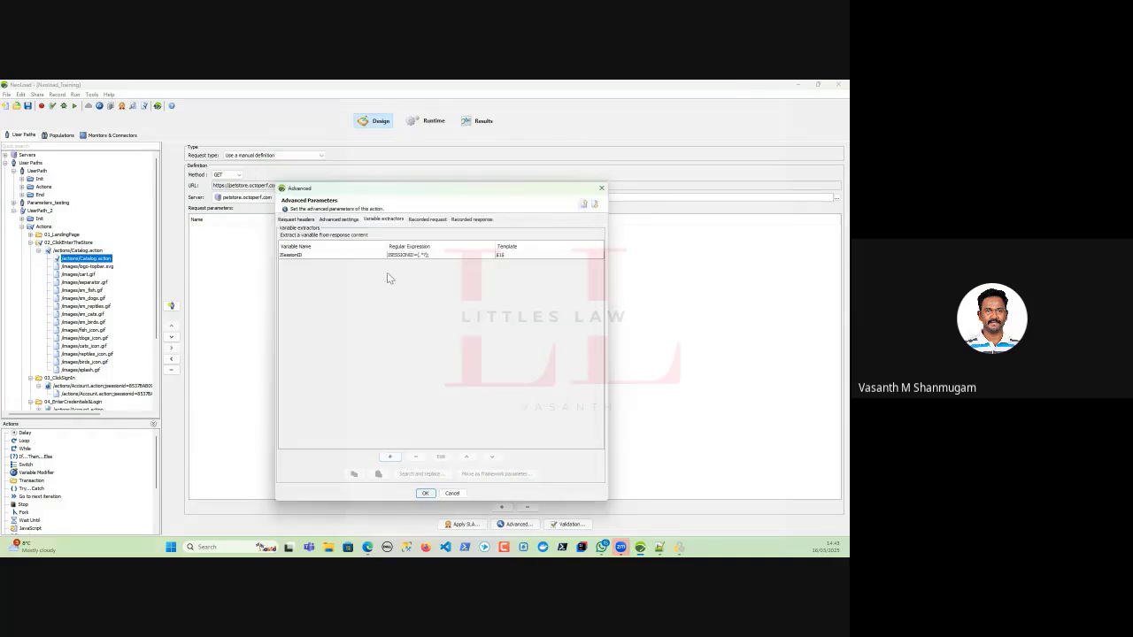
# Replace all recorded session ID instances with the JSessionID extractor's variable and save the project
pyautogui.click(408, 257)
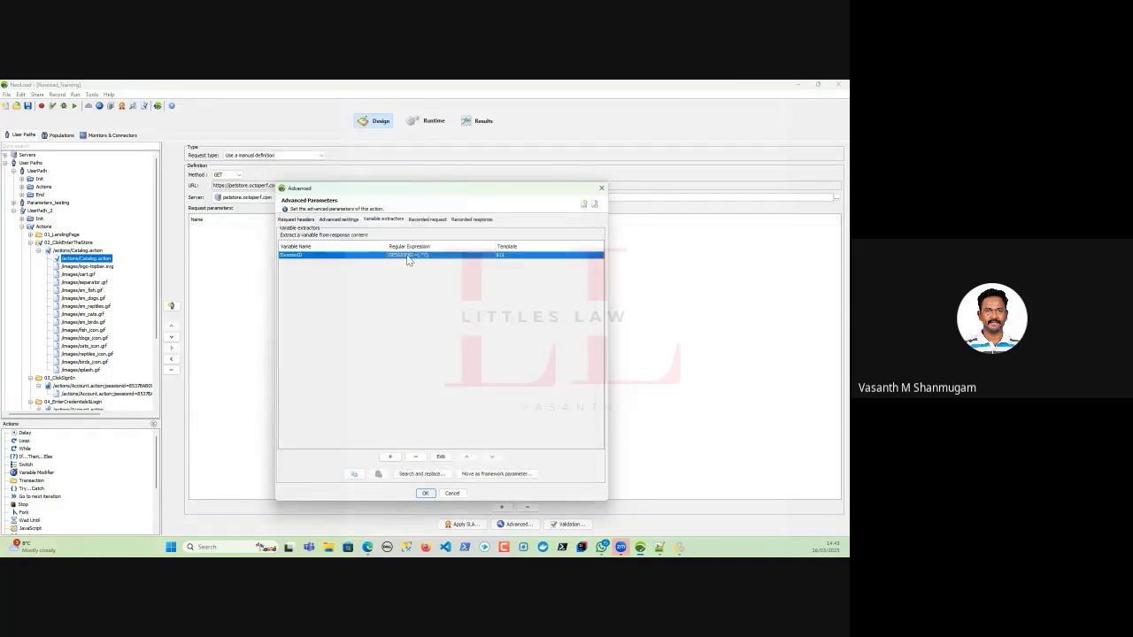
pyautogui.click(420, 475)
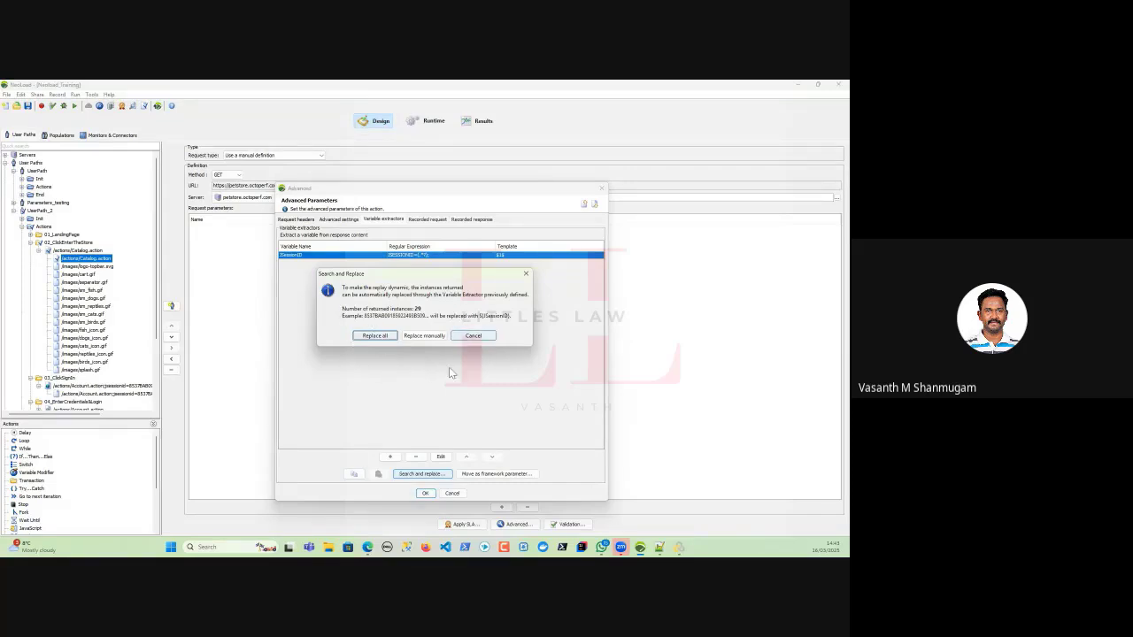
pyautogui.click(382, 336)
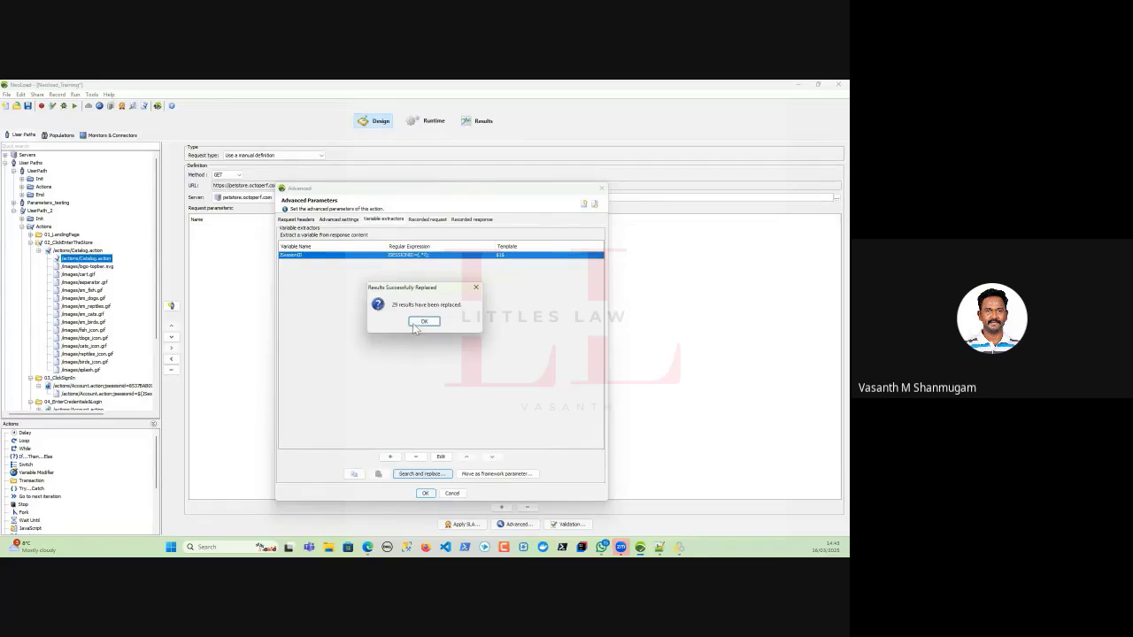
pyautogui.click(422, 324)
pyautogui.click(425, 492)
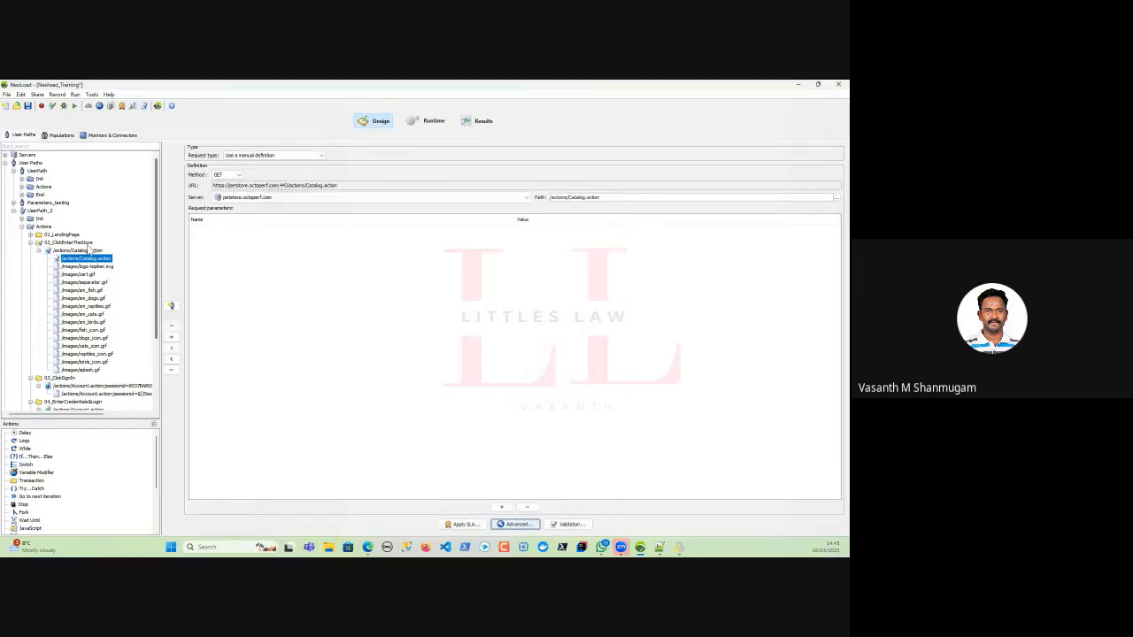
pyautogui.click(27, 106)
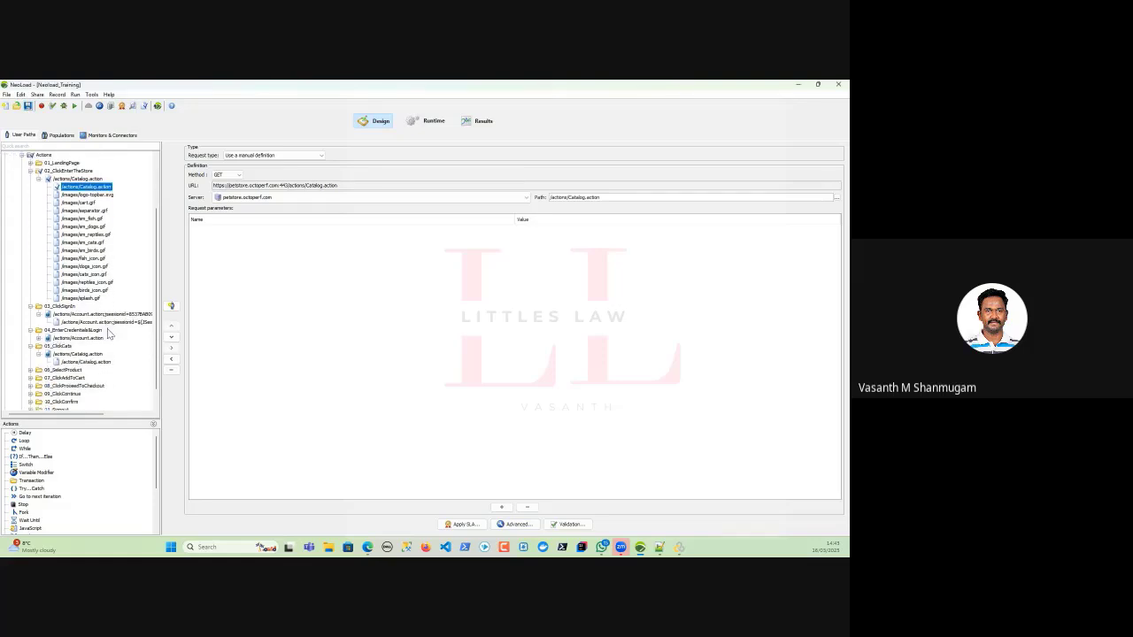
# Check the jsessionid value in the path of the /actions/Account.action request under 03_ClickSignIn
pyautogui.scroll(-3, 111, 329)
pyautogui.click(122, 323)
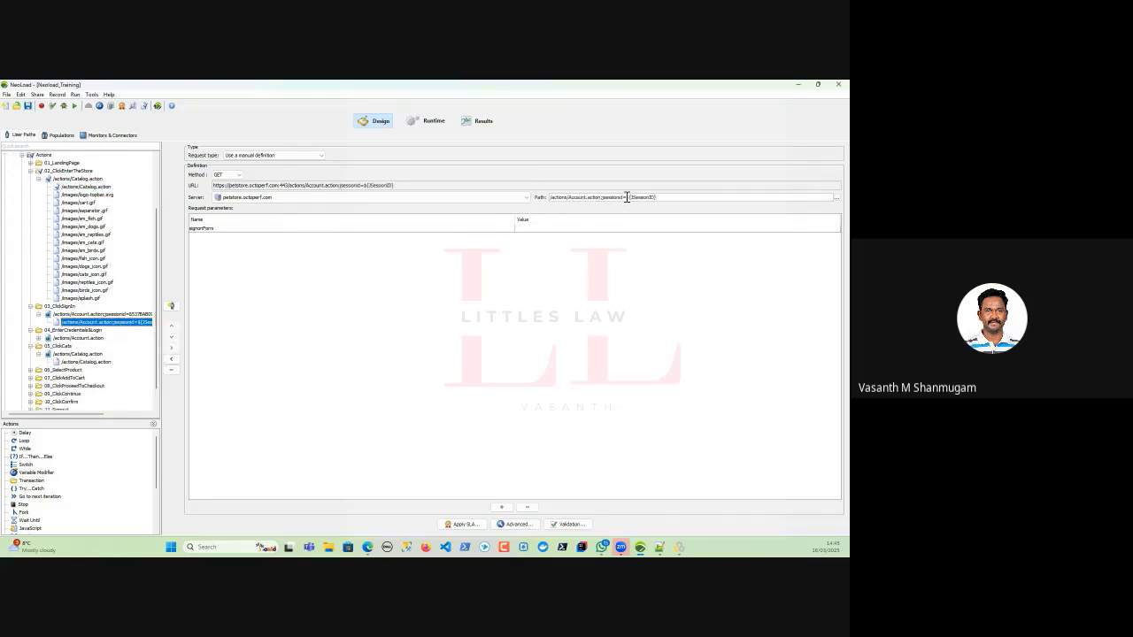
pyautogui.moveTo(625, 196); pyautogui.dragTo(662, 196)
# Save the project and view the validity check for UserPath_2 without running it
pyautogui.click(27, 106)
pyautogui.click(52, 105)
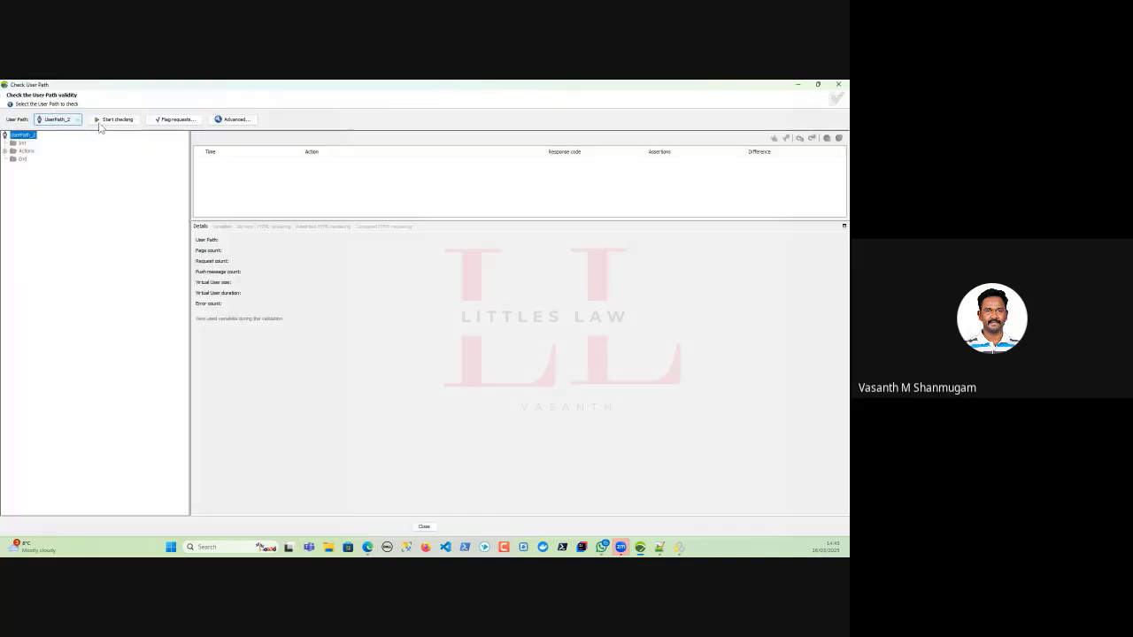
pyautogui.click(838, 84)
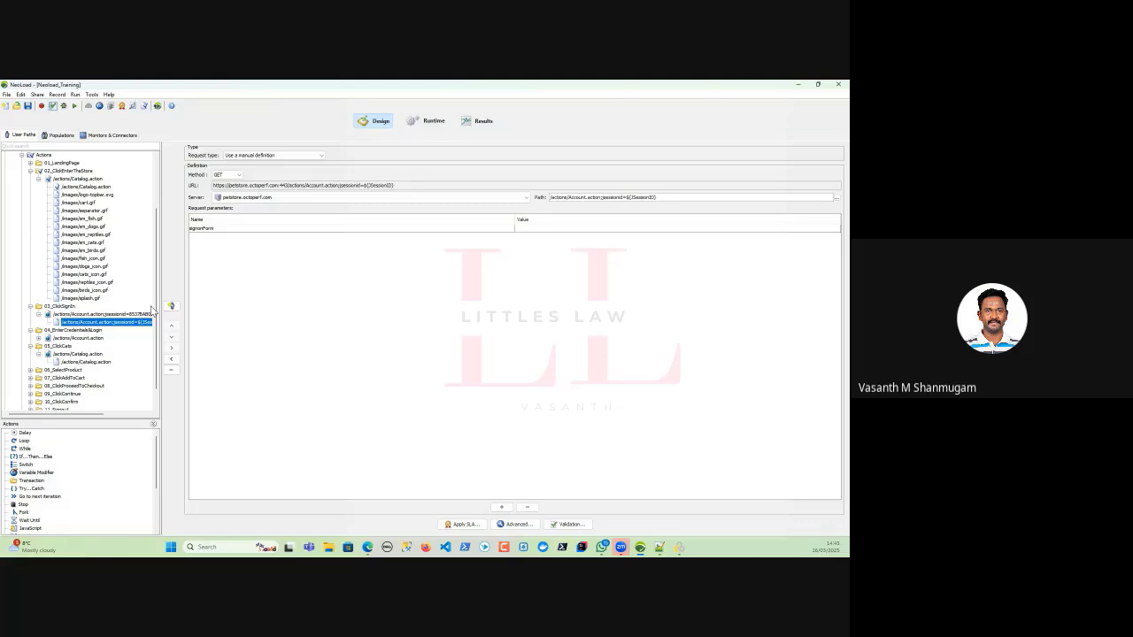
pyautogui.hotkey('alt', 'Tab')
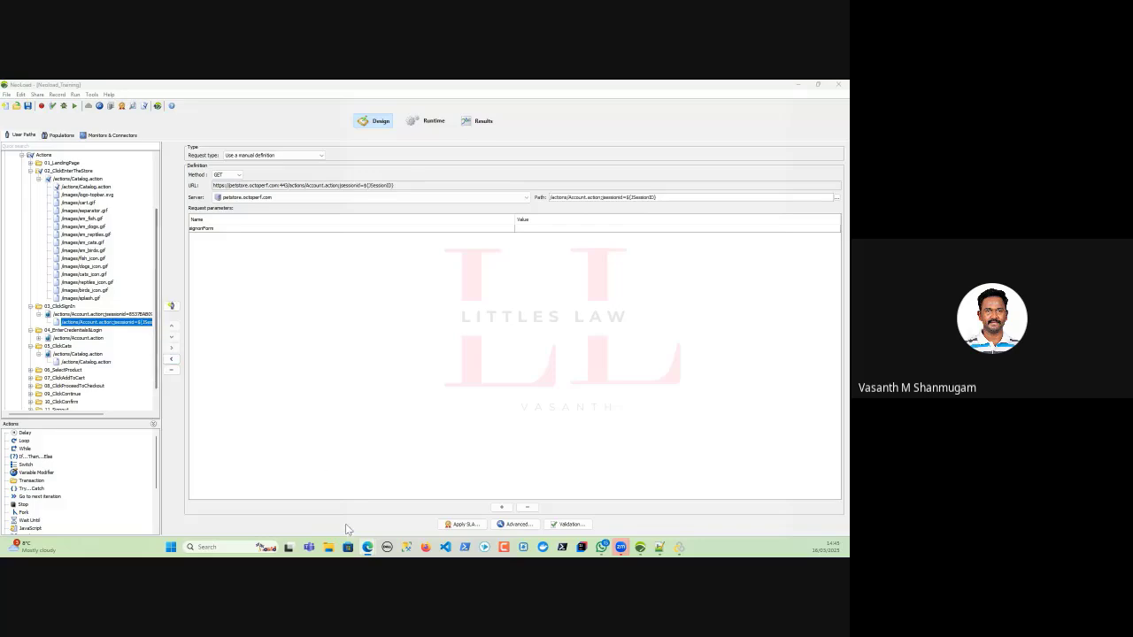
pyautogui.moveTo(367, 547)
pyautogui.click(38, 338)
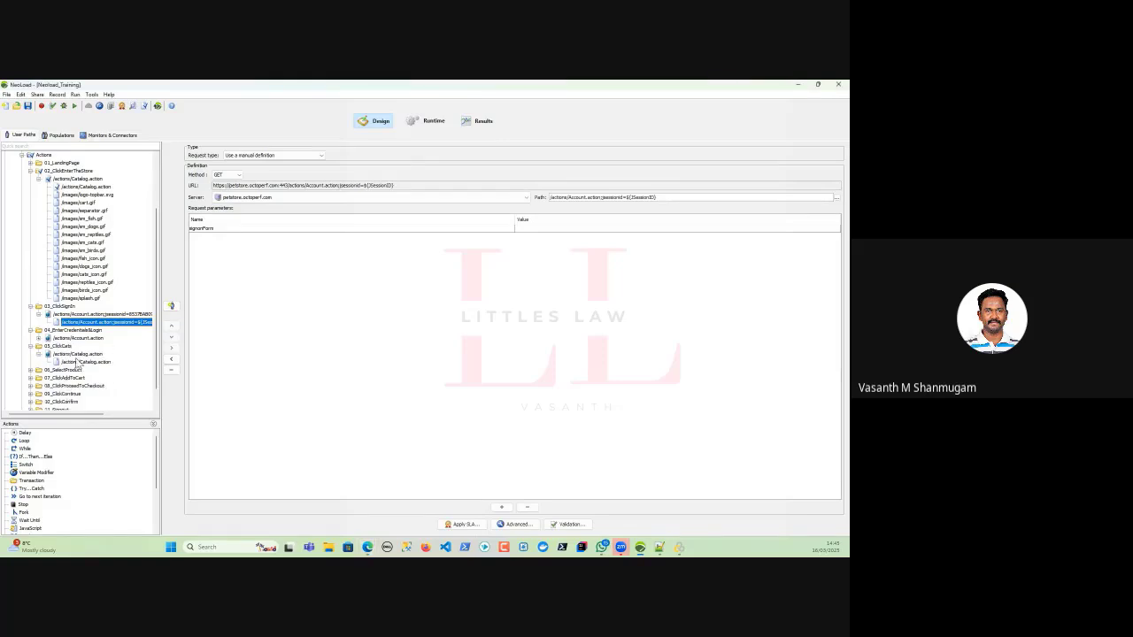
pyautogui.scroll(3, 62, 292)
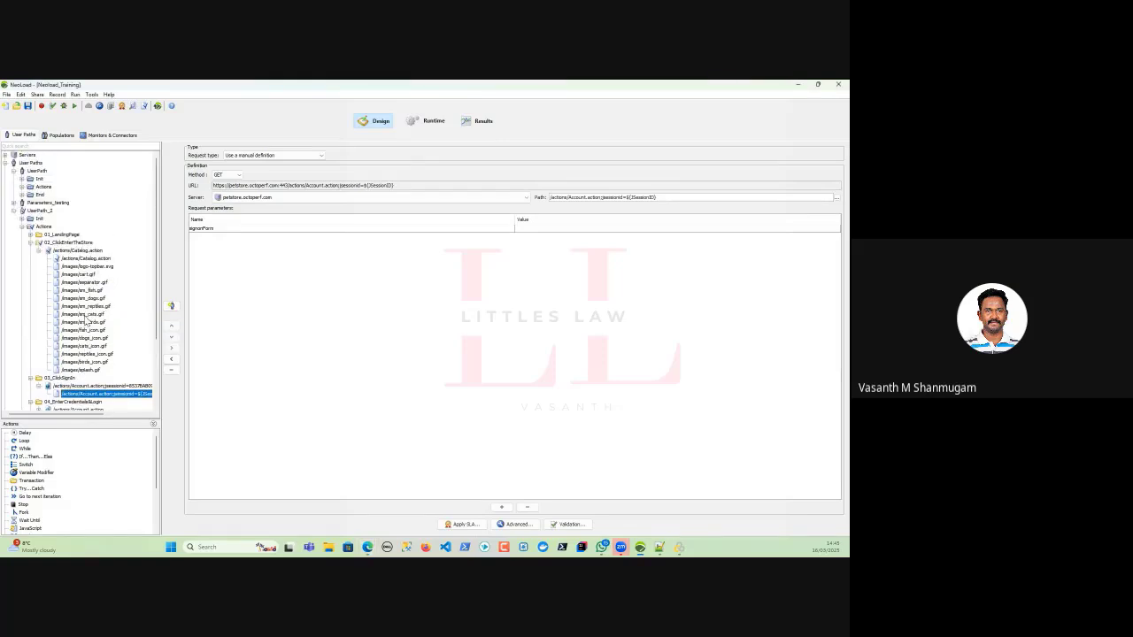
pyautogui.click(14, 211)
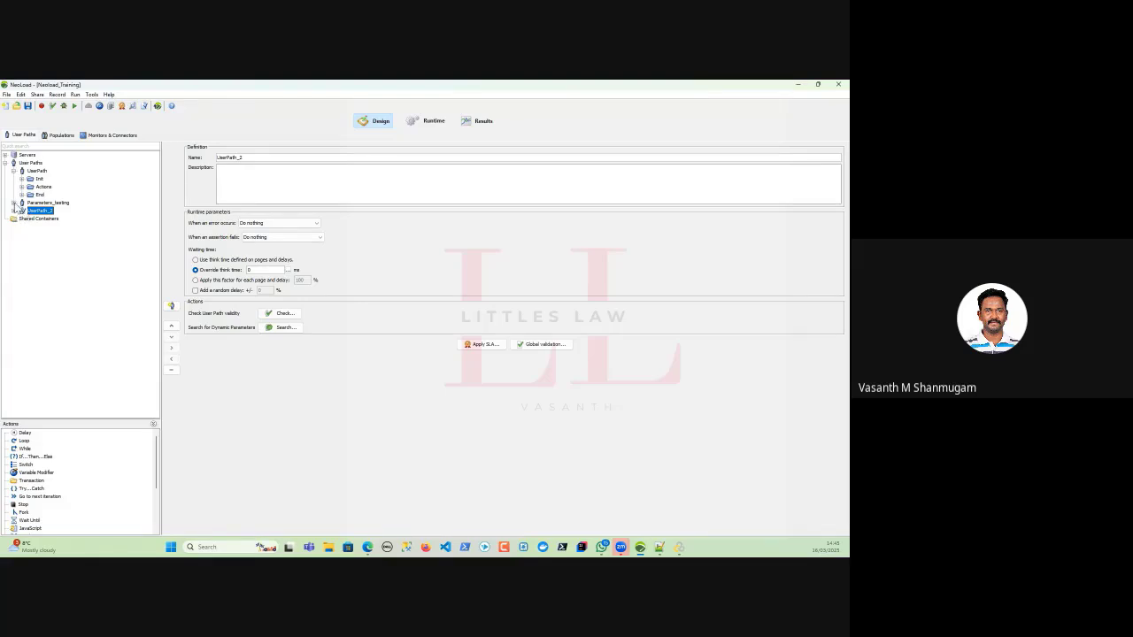
pyautogui.click(13, 203)
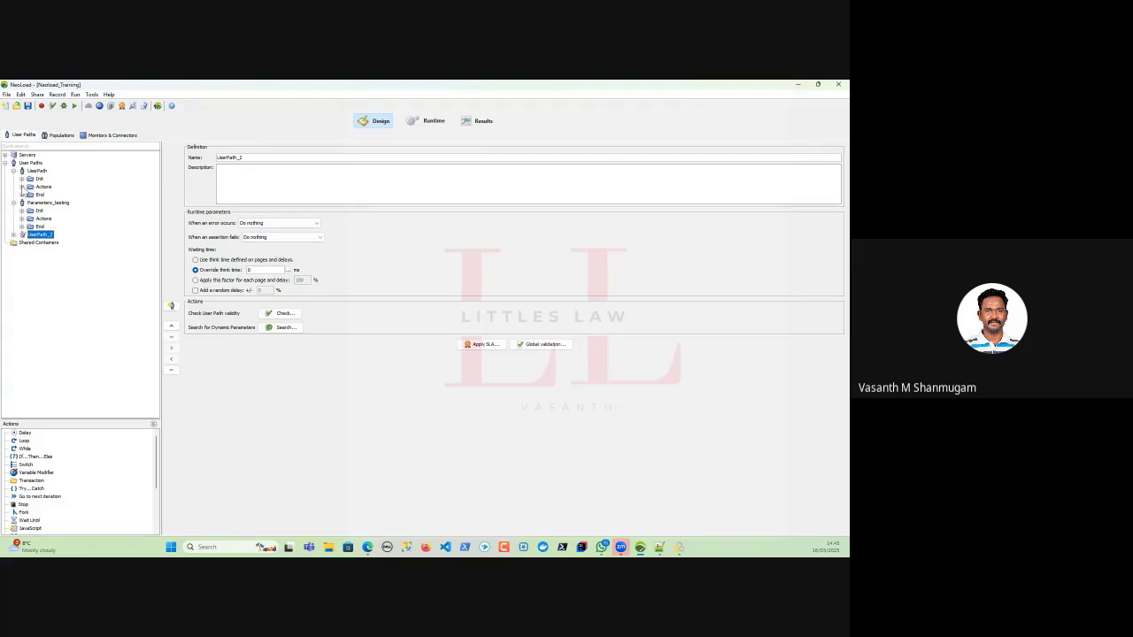
pyautogui.click(13, 236)
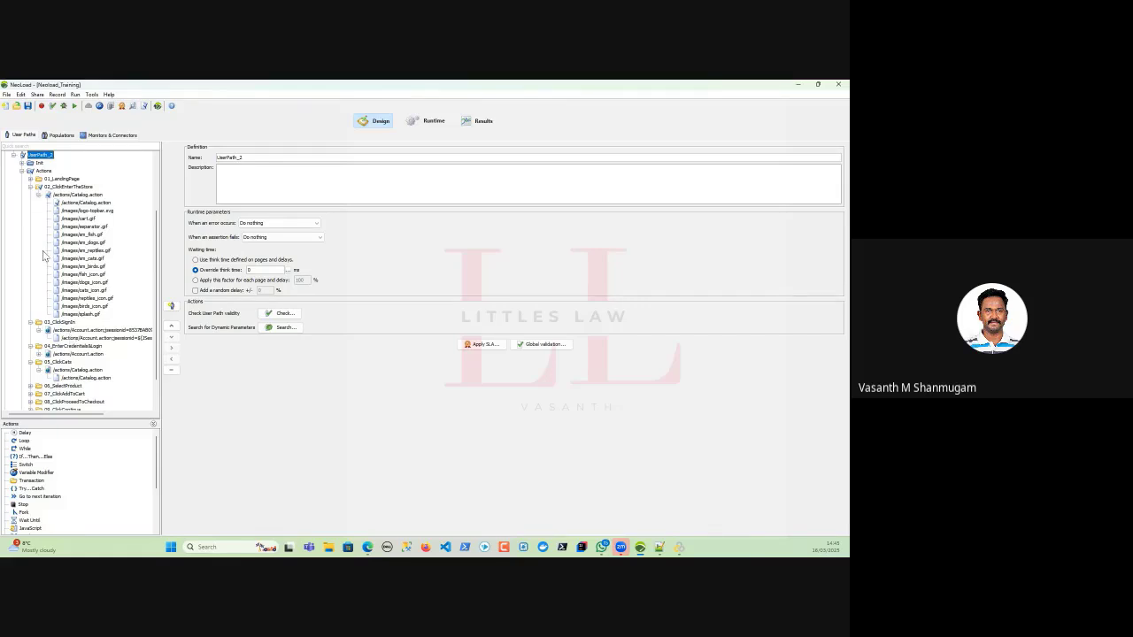
# Inspect the productId parameter of the /actions/Catalog.action request under 06_SelectProduct, leaving its value expression as is
pyautogui.scroll(-2, 80, 314)
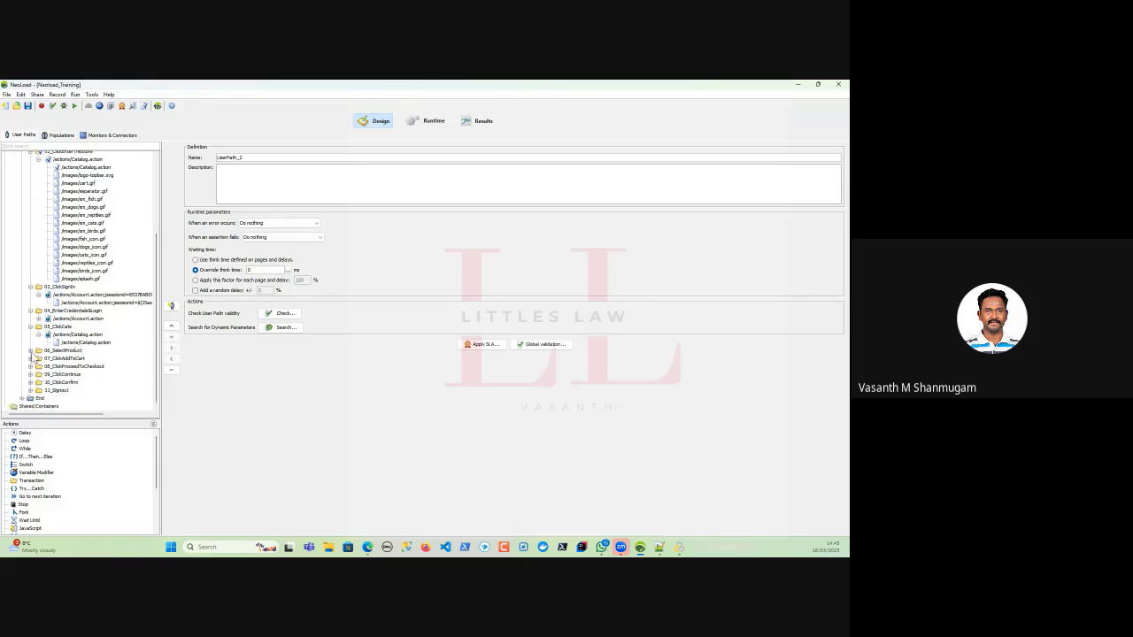
pyautogui.click(30, 350)
pyautogui.click(39, 358)
pyautogui.click(76, 366)
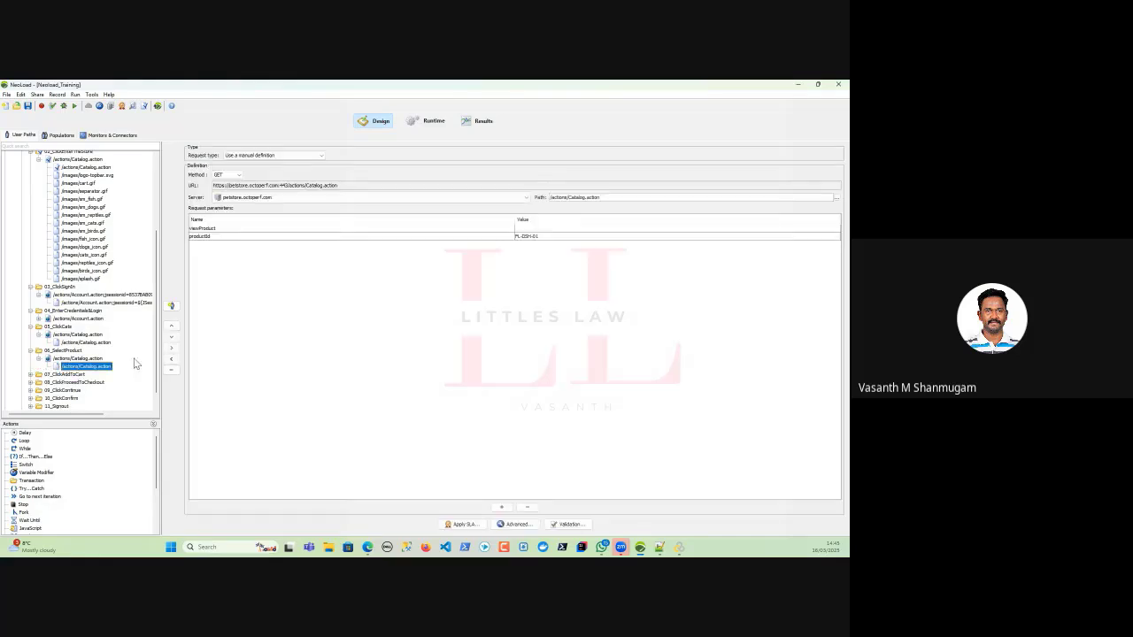
pyautogui.click(526, 238)
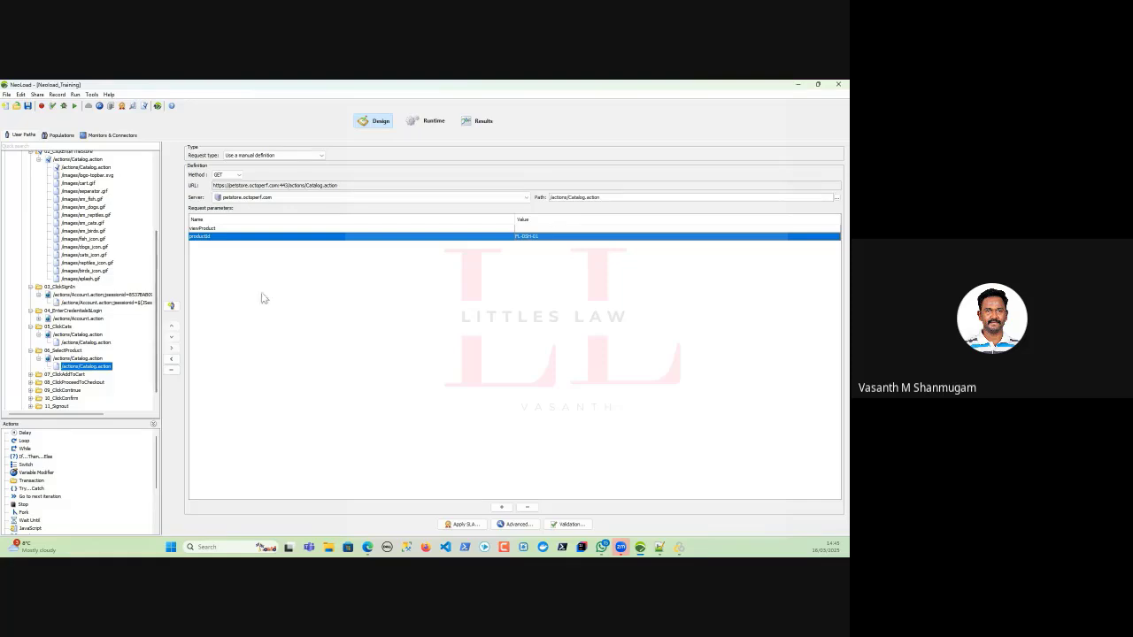
pyautogui.doubleClick(531, 240)
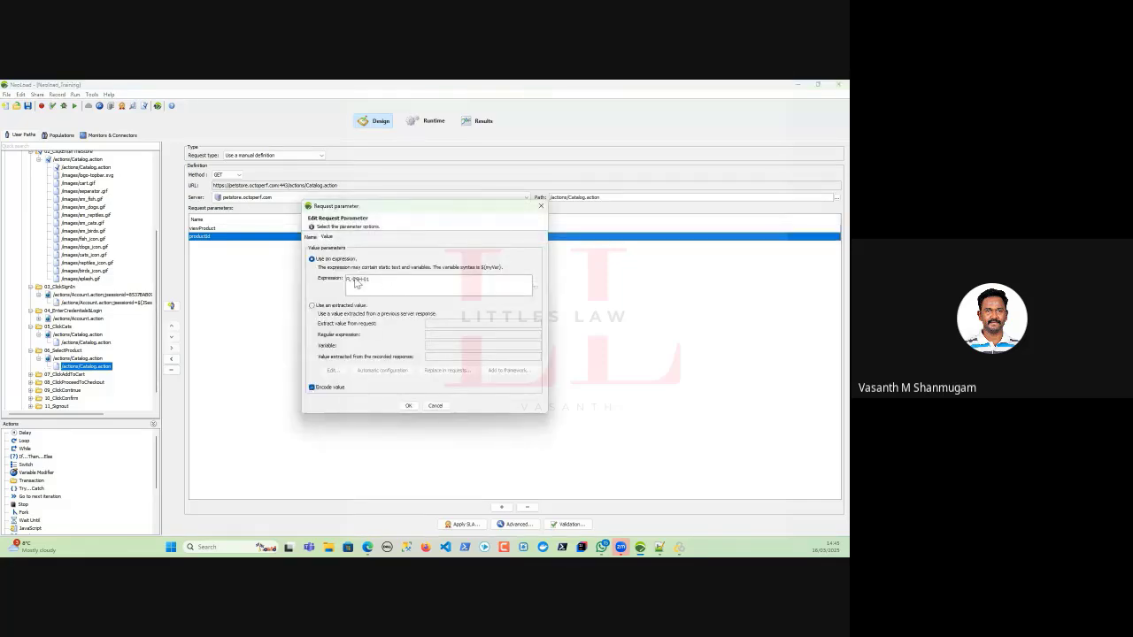
pyautogui.moveTo(377, 280); pyautogui.dragTo(335, 281)
pyautogui.click(428, 405)
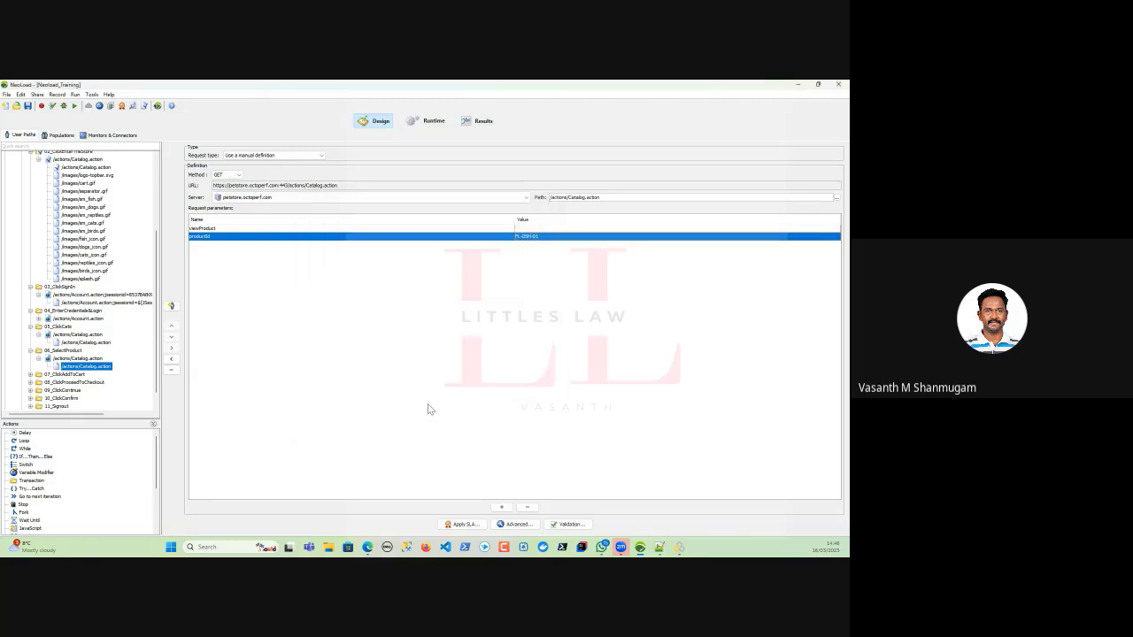
# Check the categoryId parameter of the Catalog.action request under 05_ClickCats and reveal the requests under 04_EnterCredentials&Login
pyautogui.click(85, 343)
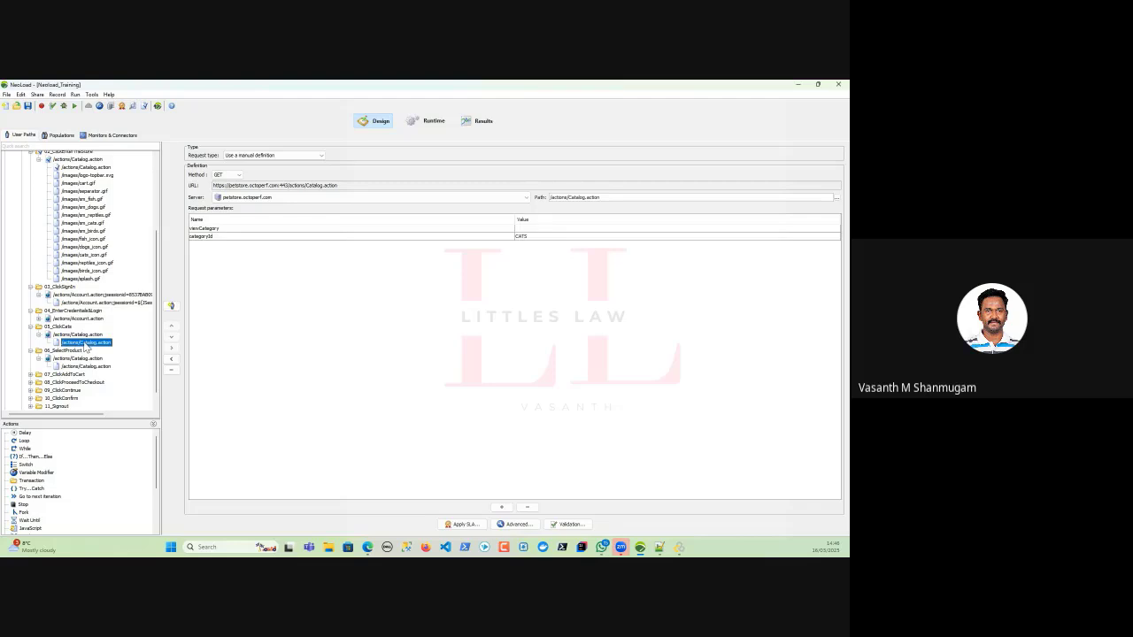
pyautogui.click(532, 238)
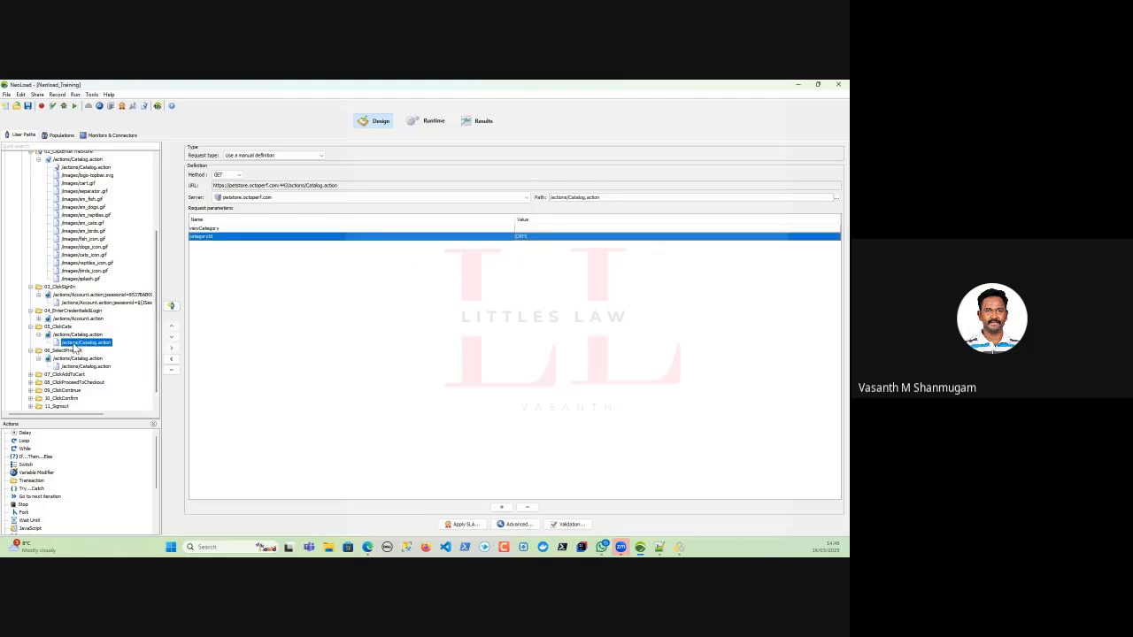
pyautogui.click(39, 319)
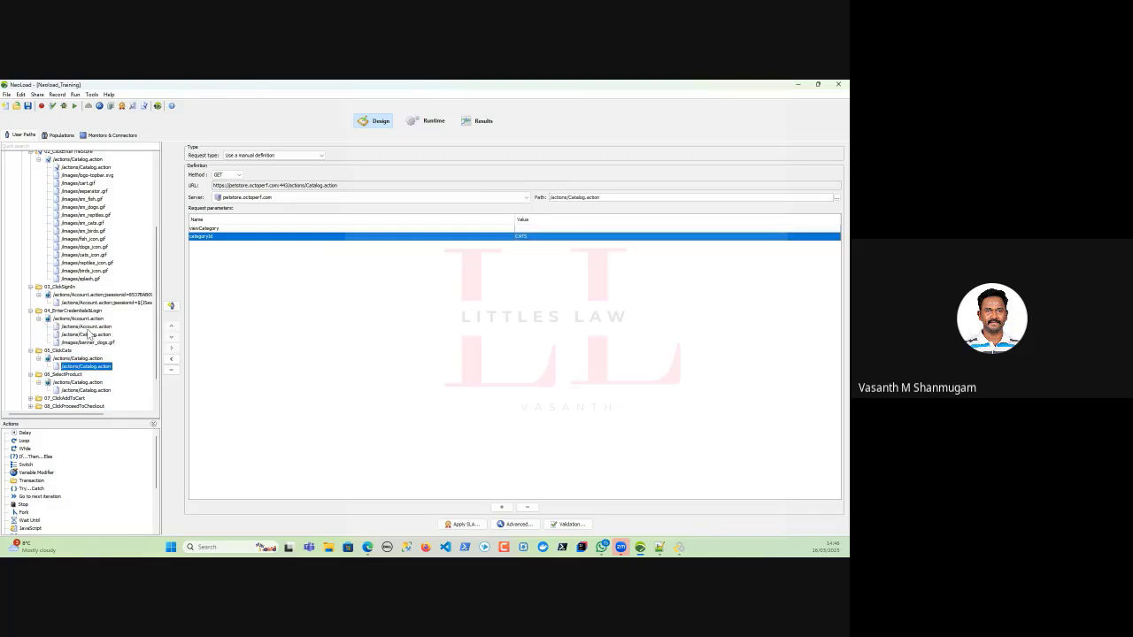
pyautogui.click(88, 326)
pyautogui.click(86, 367)
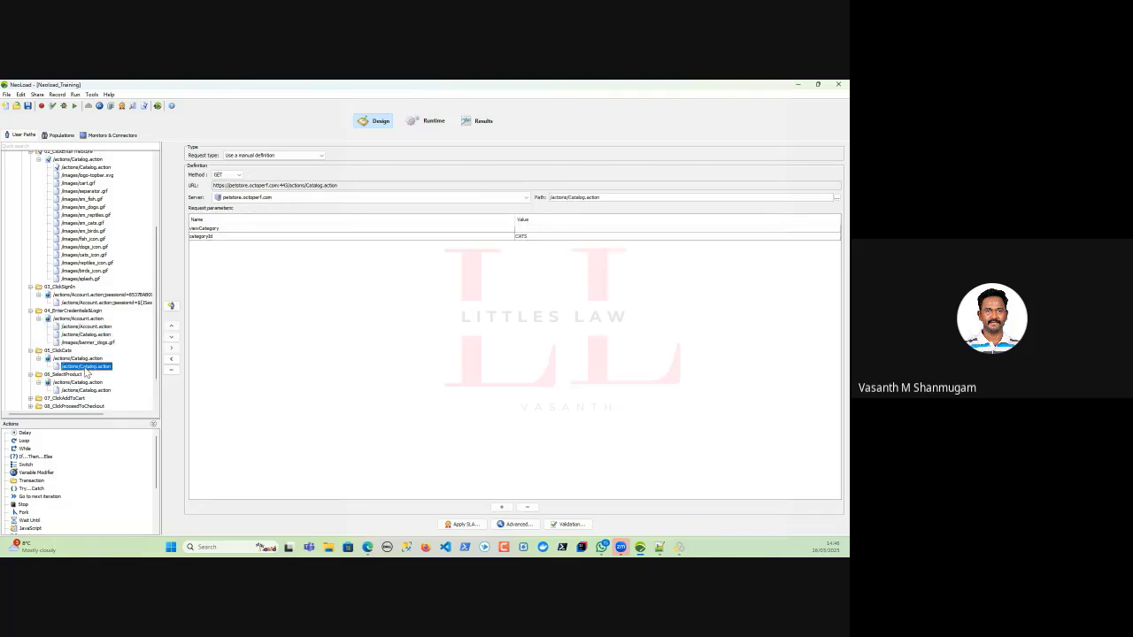
pyautogui.rightClick(86, 370)
pyautogui.click(285, 370)
pyautogui.click(522, 526)
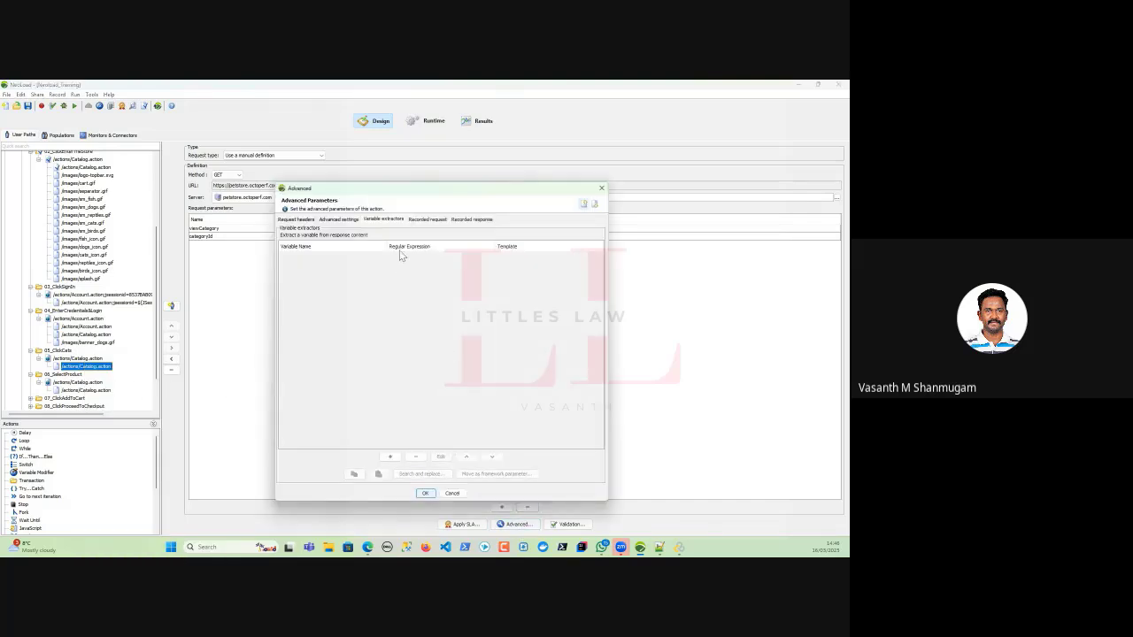
pyautogui.click(453, 493)
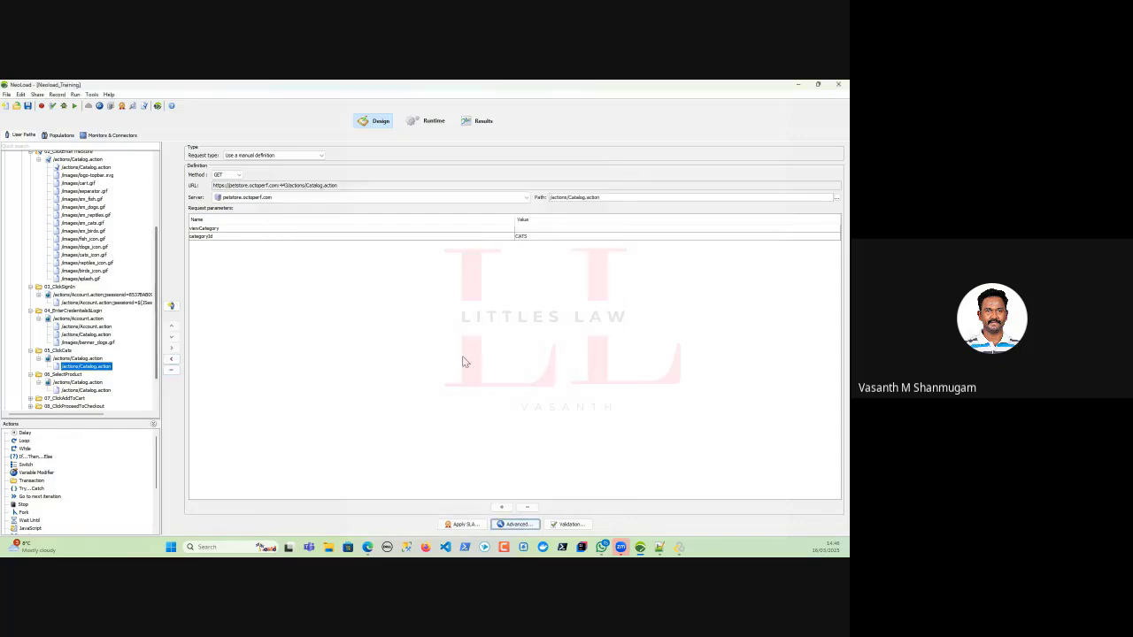
# Add a variable extractor to the /actions/Catalog.action request under 04_EnterCredentials&Login, reading from both body and header
pyautogui.click(87, 334)
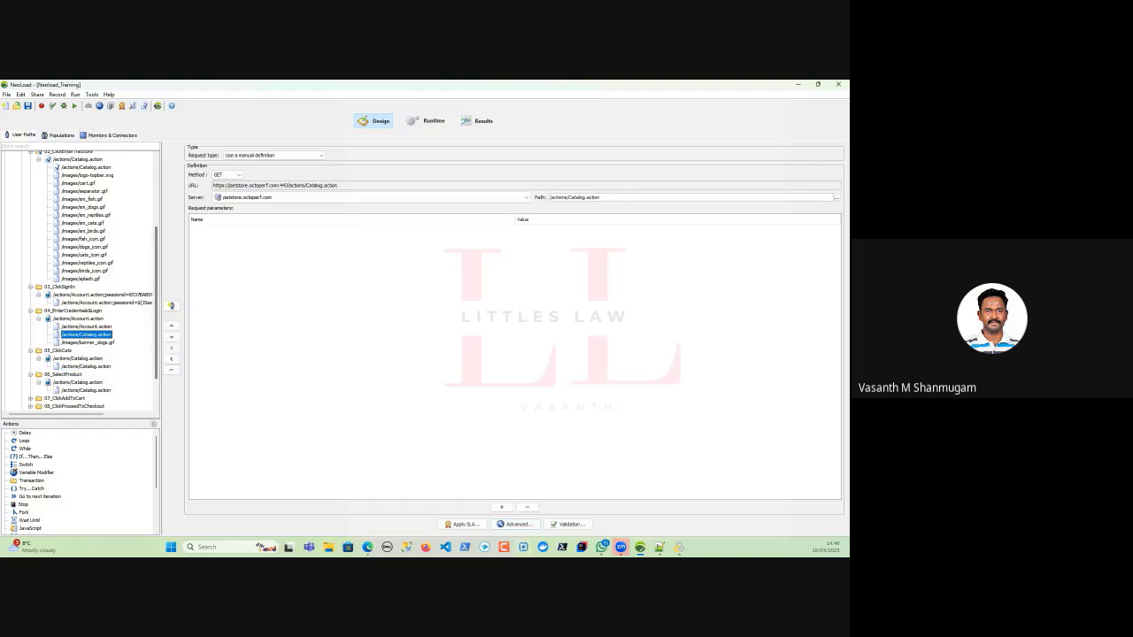
pyautogui.click(517, 524)
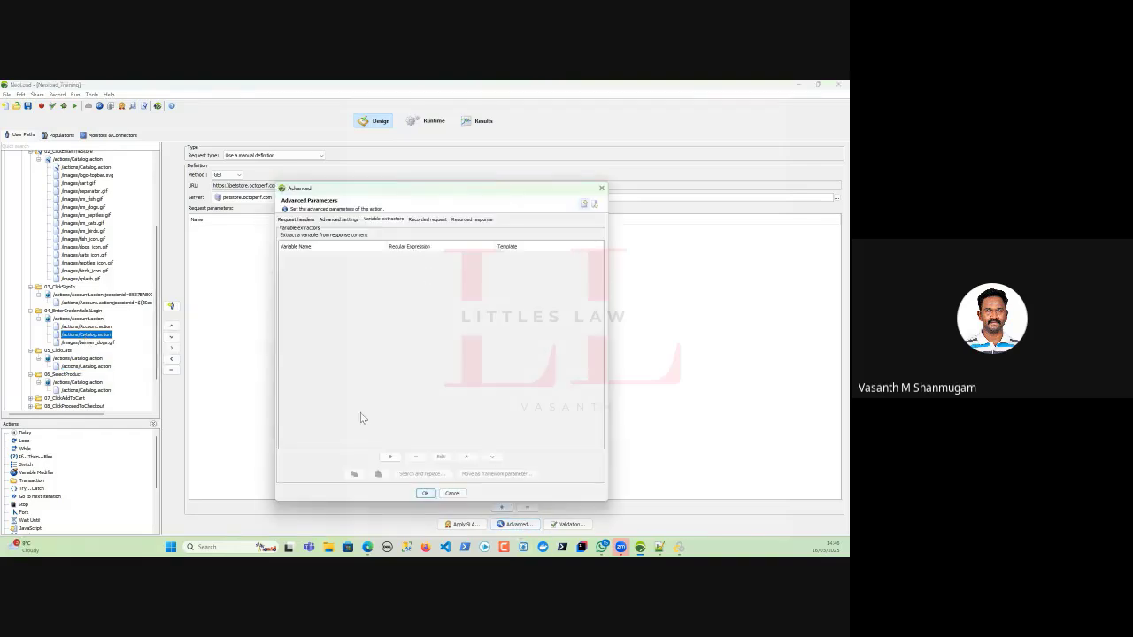
pyautogui.click(390, 458)
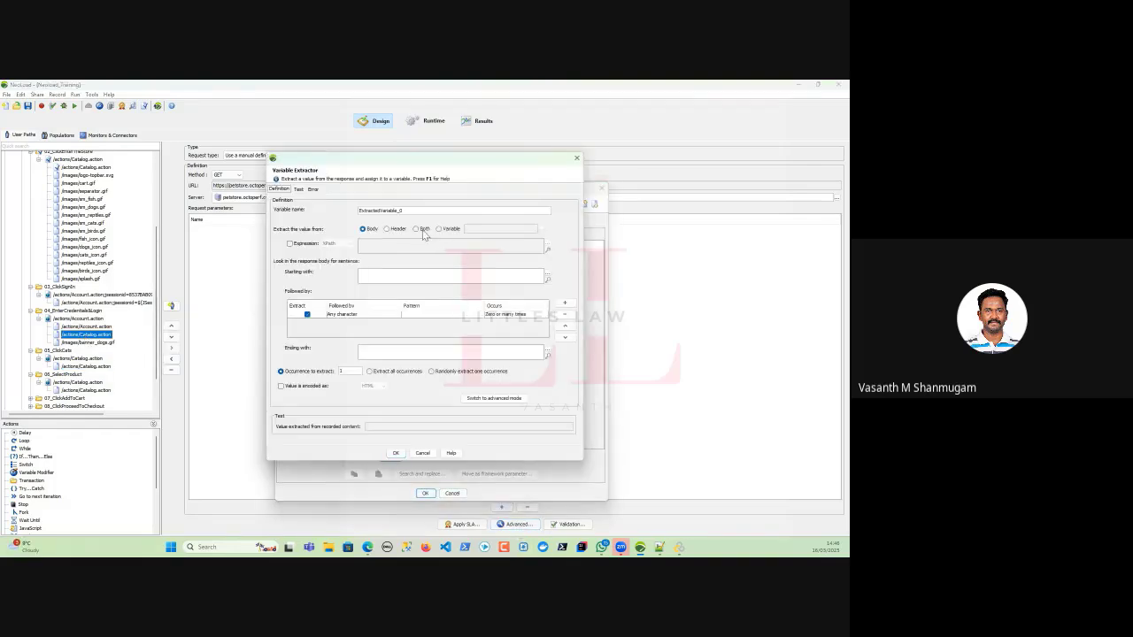
pyautogui.click(546, 277)
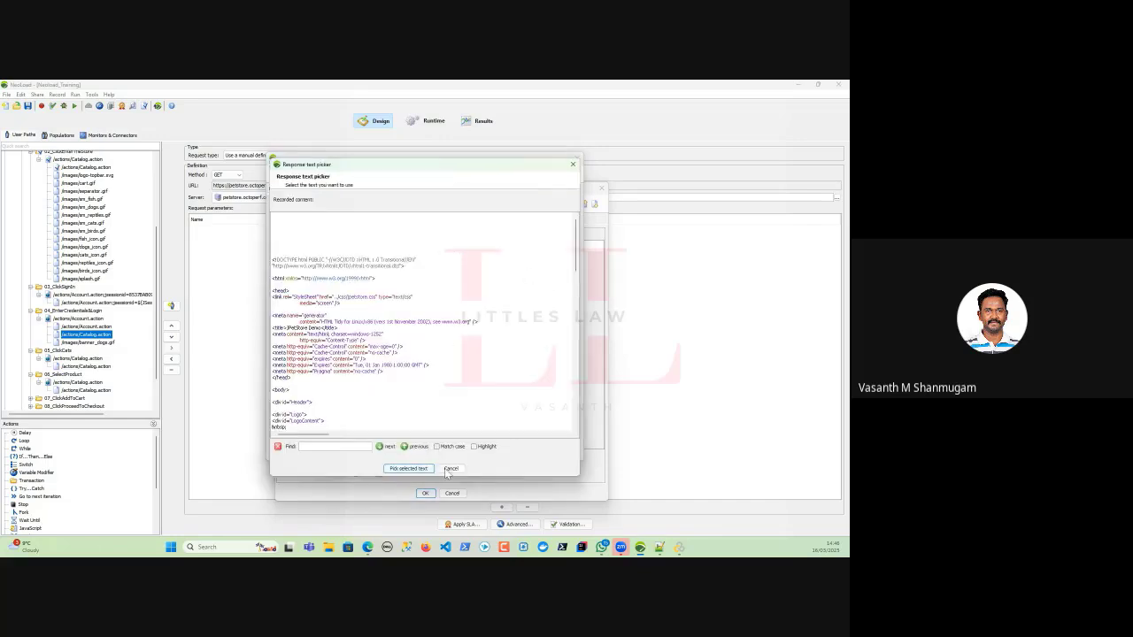
pyautogui.click(448, 473)
# Search the recorded response for CATS and pick categoryId= as the extractor's starting text
pyautogui.click(547, 279)
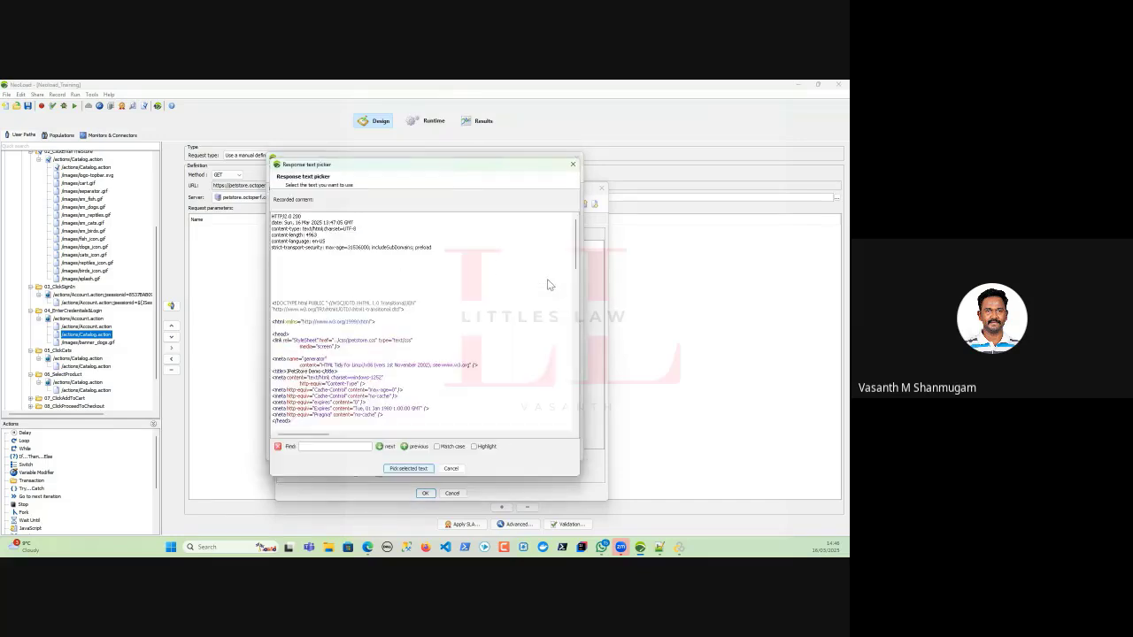
pyautogui.click(325, 445)
pyautogui.write('CATS')
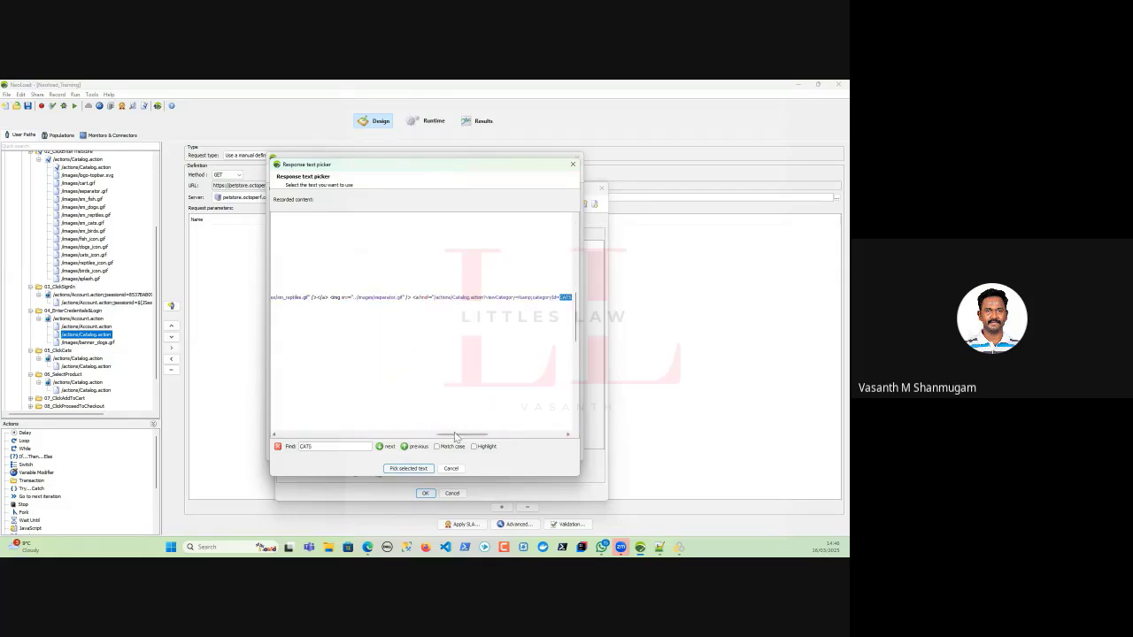
pyautogui.moveTo(461, 435); pyautogui.dragTo(421, 434)
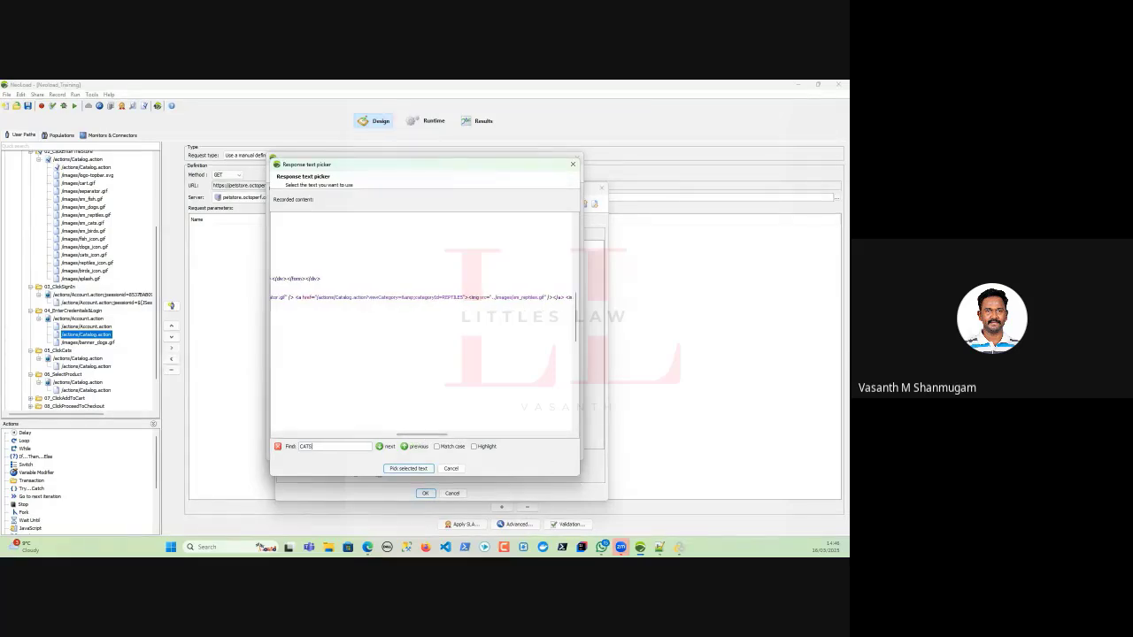
pyautogui.moveTo(578, 475); pyautogui.dragTo(733, 521)
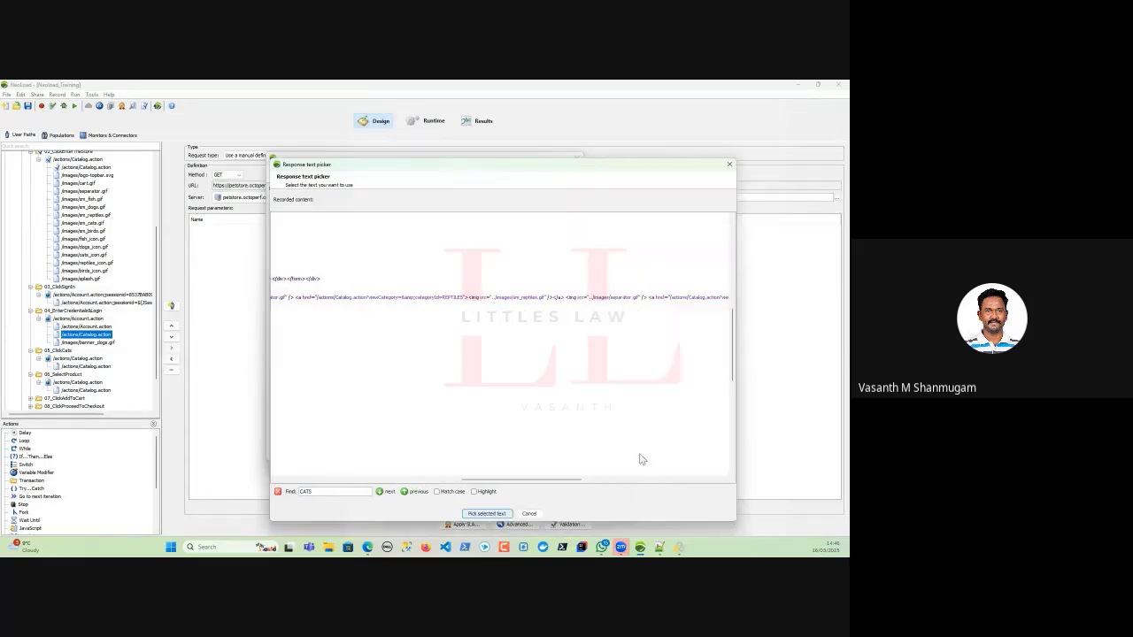
pyautogui.click(385, 491)
pyautogui.moveTo(605, 480); pyautogui.dragTo(623, 483)
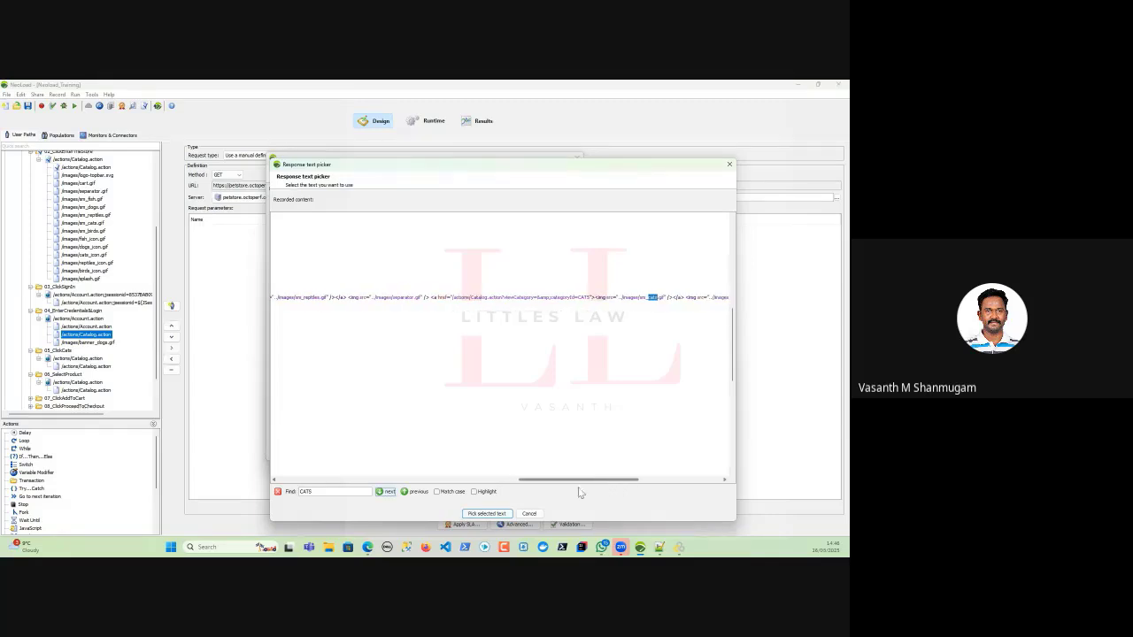
pyautogui.click(387, 492)
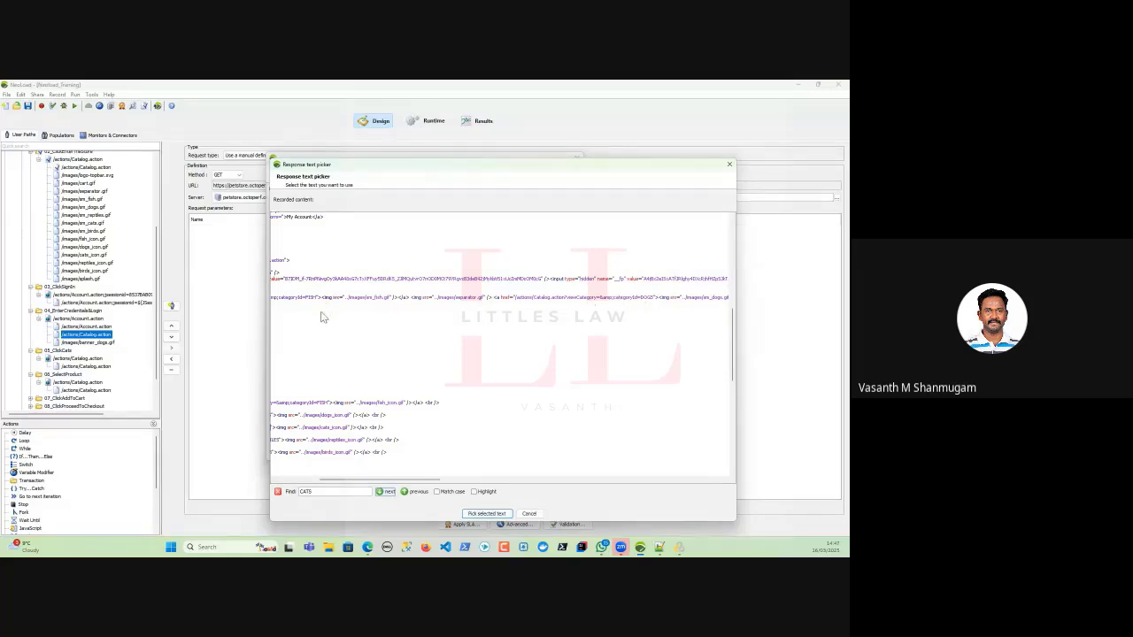
pyautogui.doubleClick(286, 300)
pyautogui.click(485, 514)
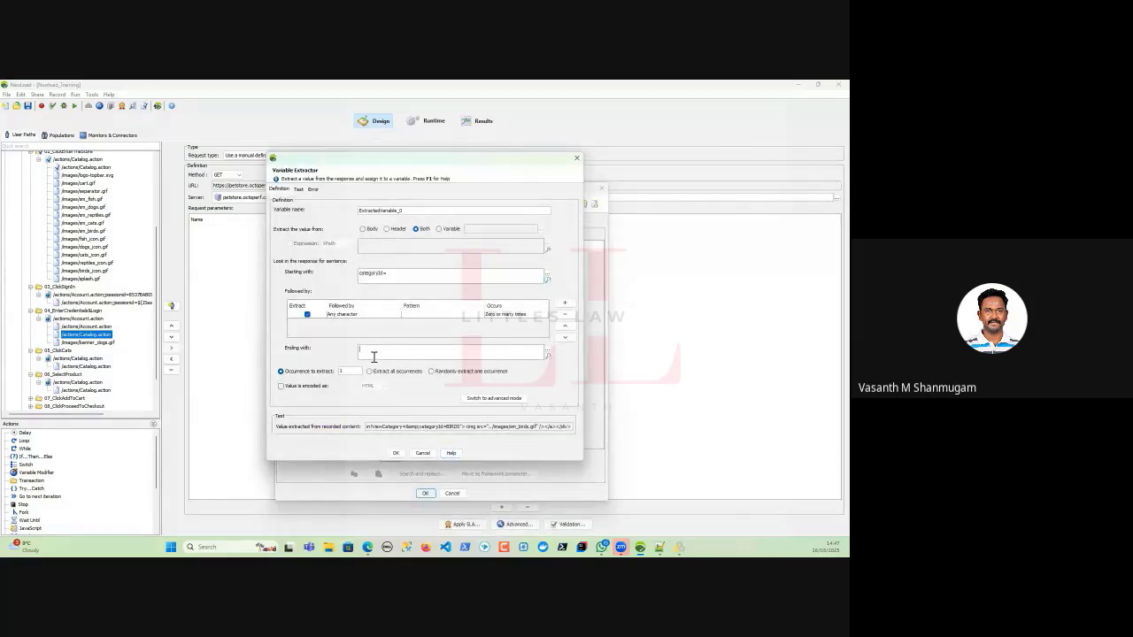
# Set the extractor's ending text to a double quotation mark and name the variable categoryID
pyautogui.click(374, 352)
pyautogui.write('"')
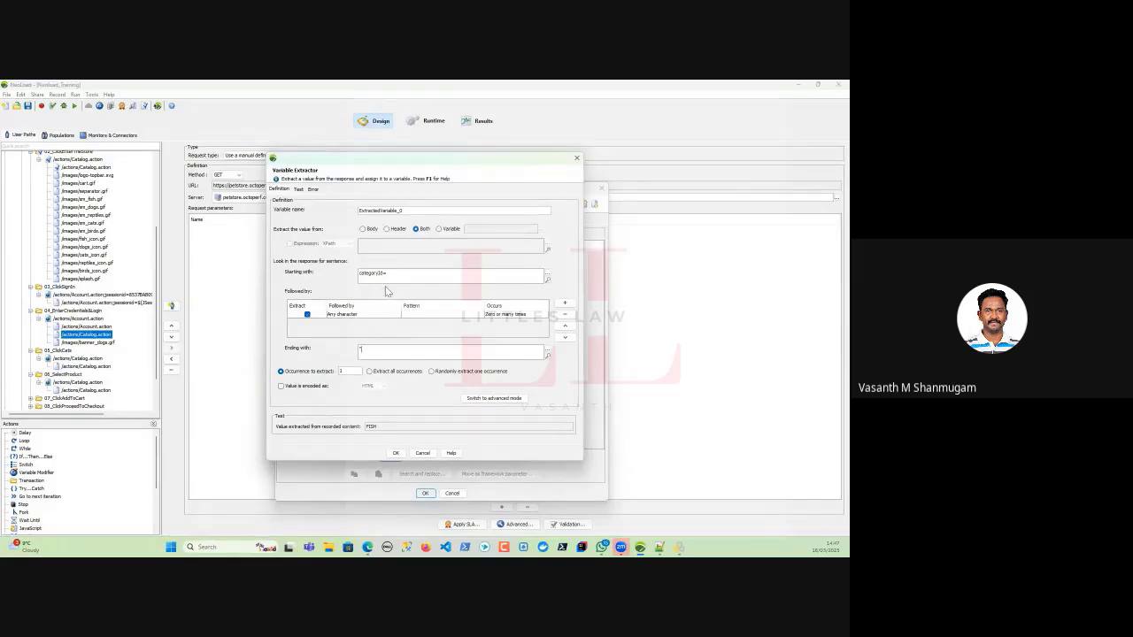
pyautogui.moveTo(405, 211); pyautogui.dragTo(339, 208)
pyautogui.write('categoryID')
# Try extracting all occurrences, set the categoryID extractor to randomly extract one occurrence, and confirm the extractor
pyautogui.click(370, 372)
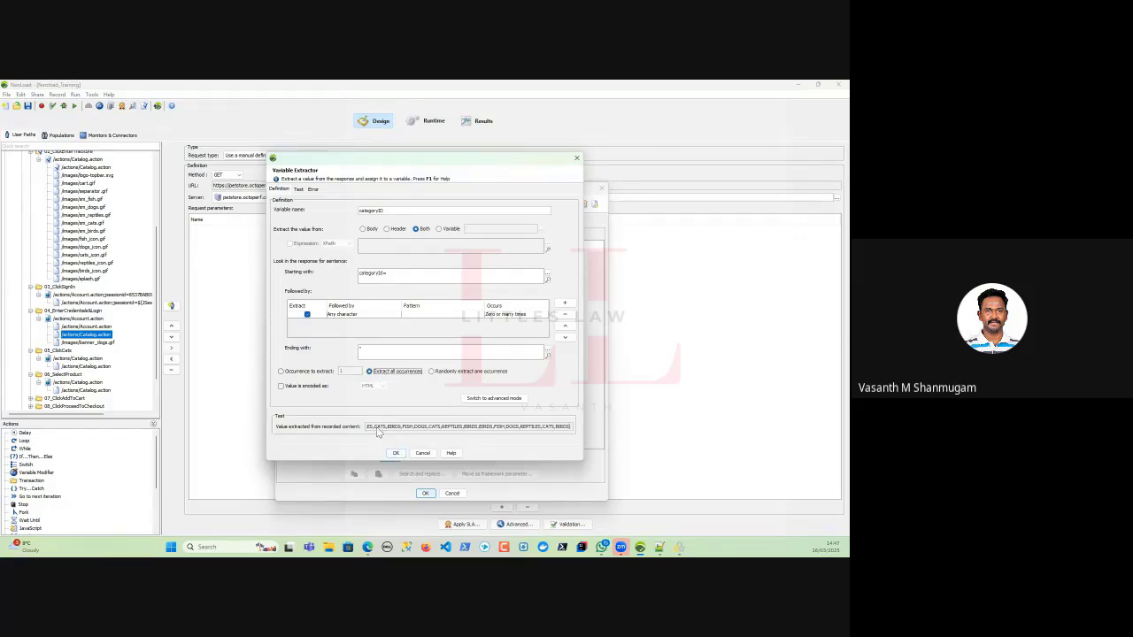
pyautogui.moveTo(376, 427); pyautogui.dragTo(342, 433)
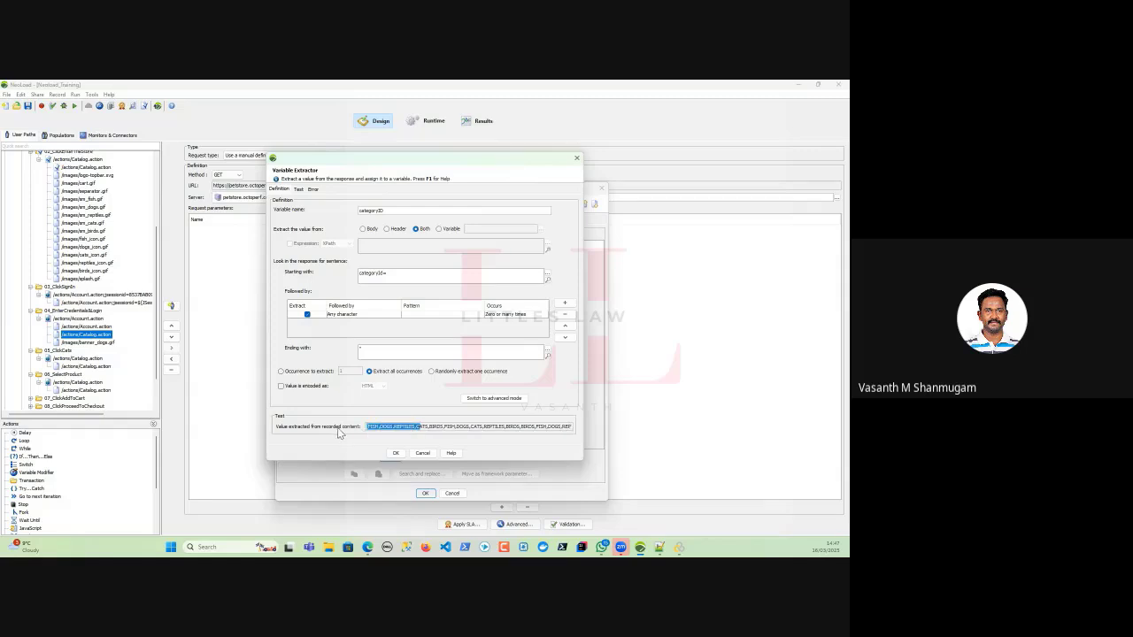
pyautogui.click(432, 373)
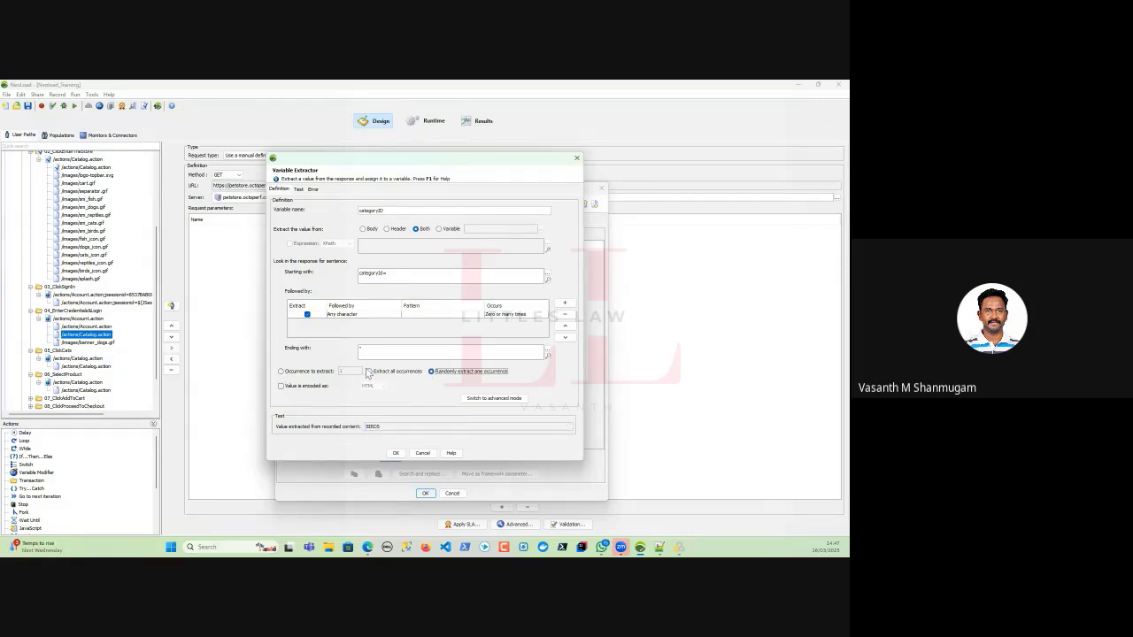
pyautogui.click(397, 453)
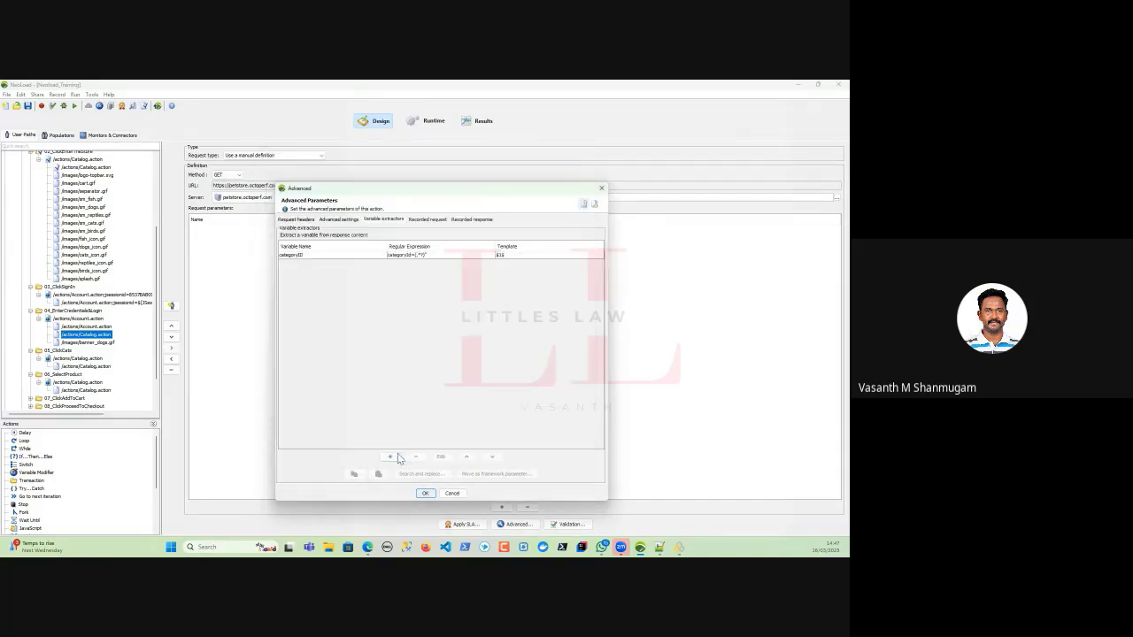
# Confirm the advanced parameters and copy the categoryId value CATS from the /actions/Catalog.action request under 05_ClickCats
pyautogui.click(425, 493)
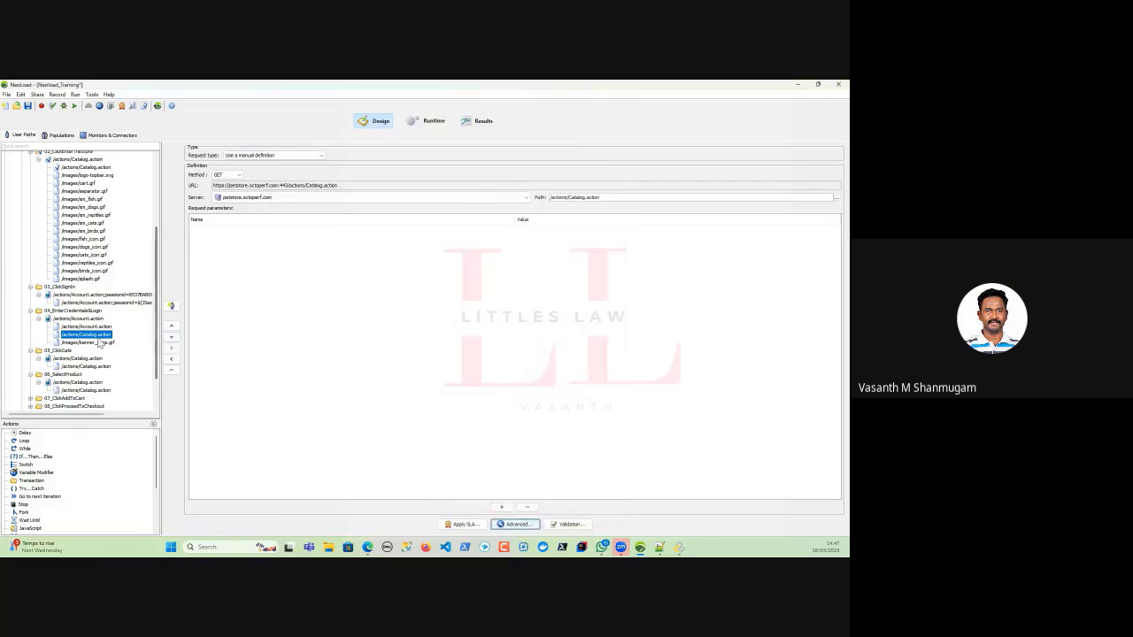
pyautogui.click(86, 367)
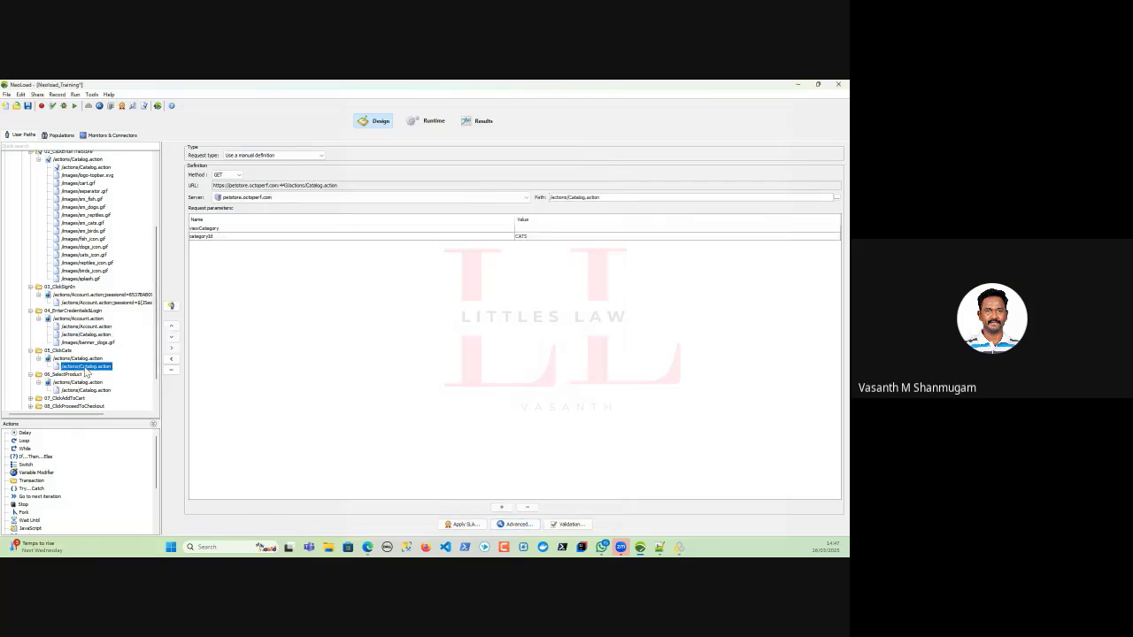
pyautogui.doubleClick(529, 241)
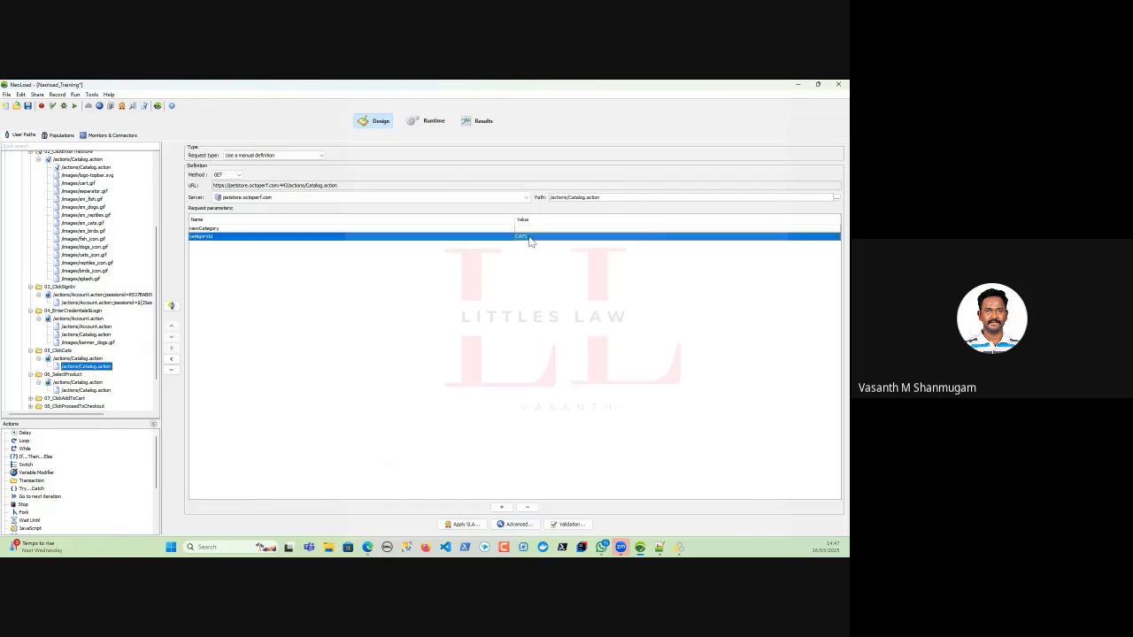
pyautogui.moveTo(442, 280); pyautogui.dragTo(337, 278)
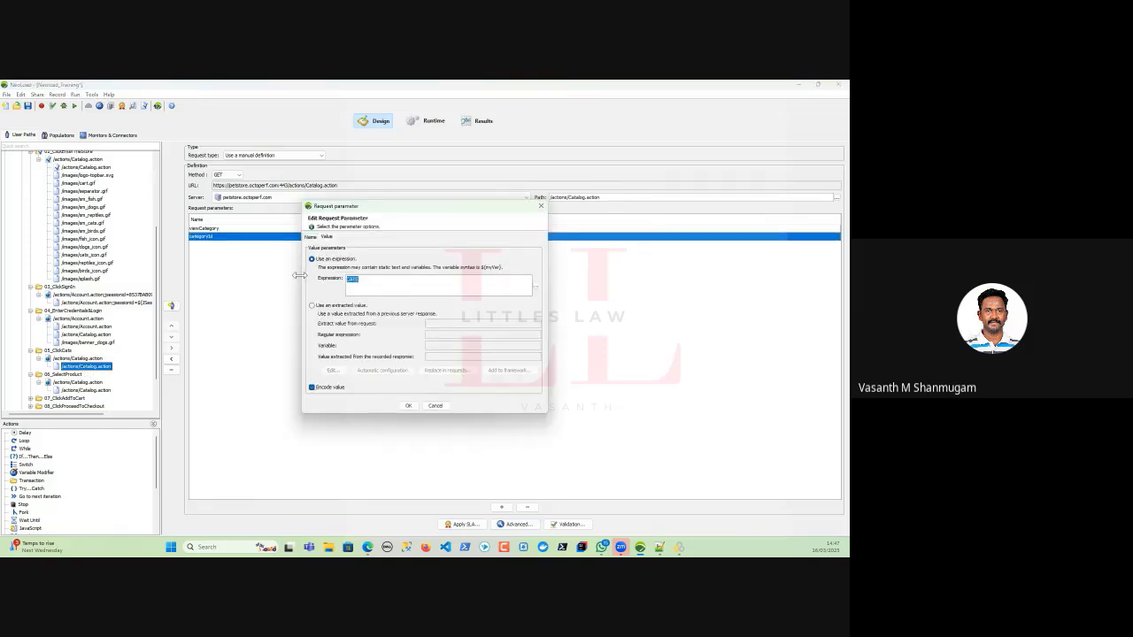
pyautogui.click(434, 406)
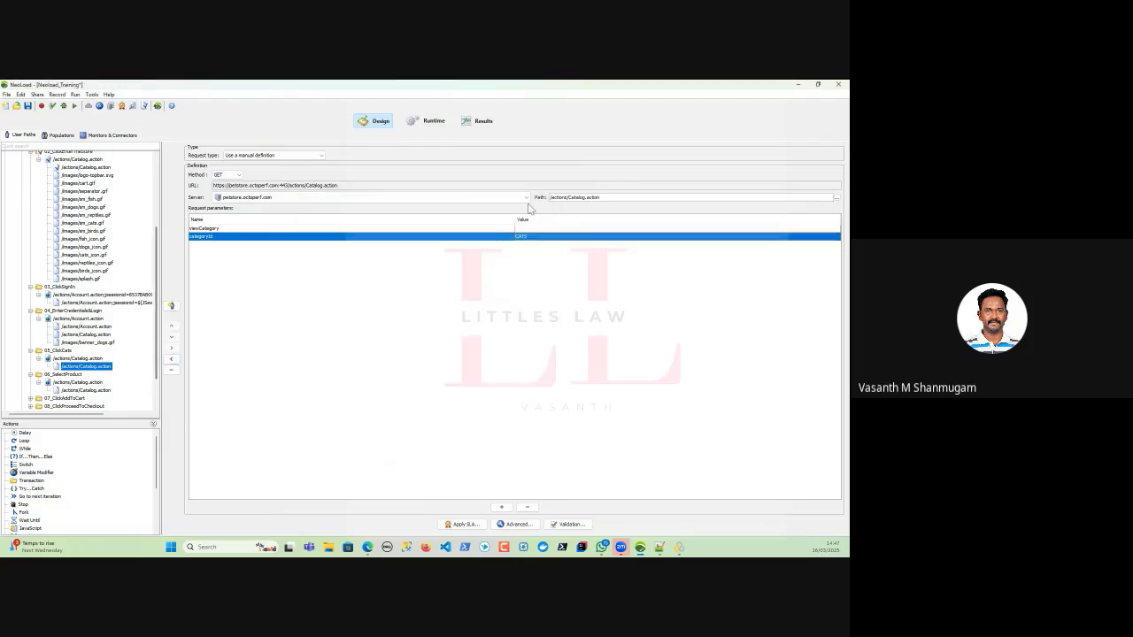
pyautogui.doubleClick(532, 236)
pyautogui.hotkey('ctrl', 'c')
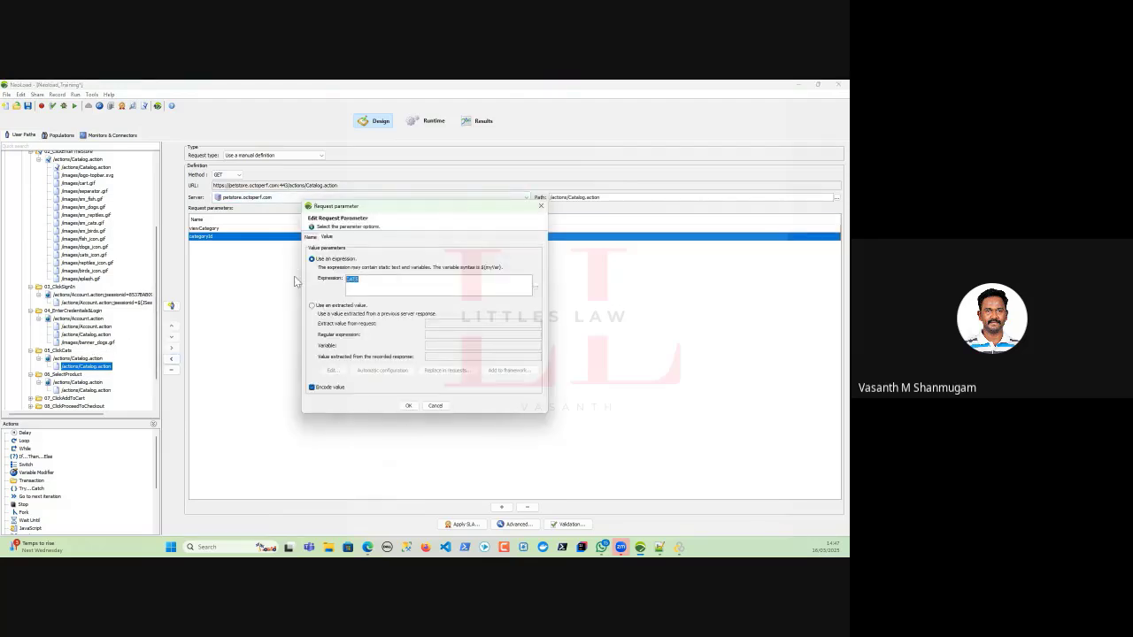
pyautogui.click(408, 405)
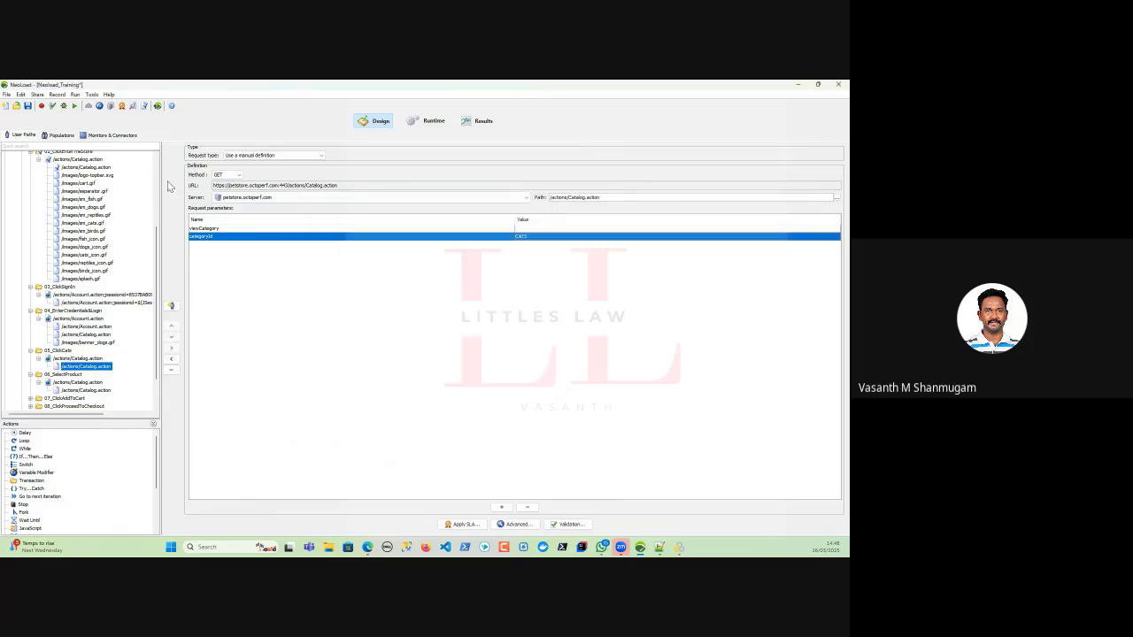
# Flag the requests whose recorded response contains CATS
pyautogui.click(132, 107)
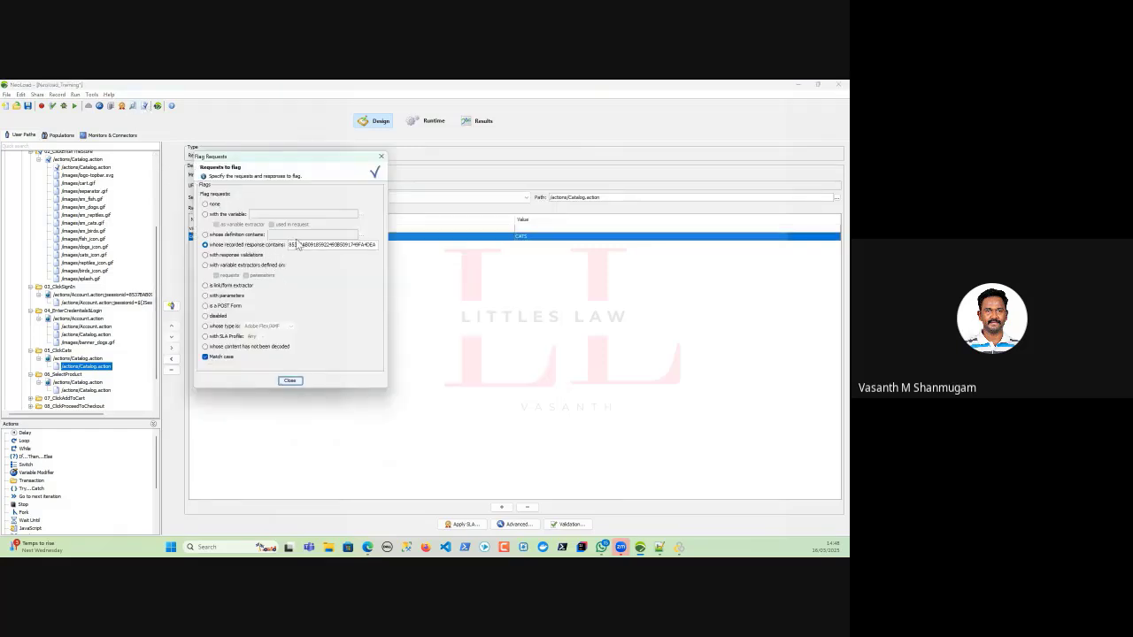
pyautogui.doubleClick(299, 245)
pyautogui.hotkey('ctrl', 'v')
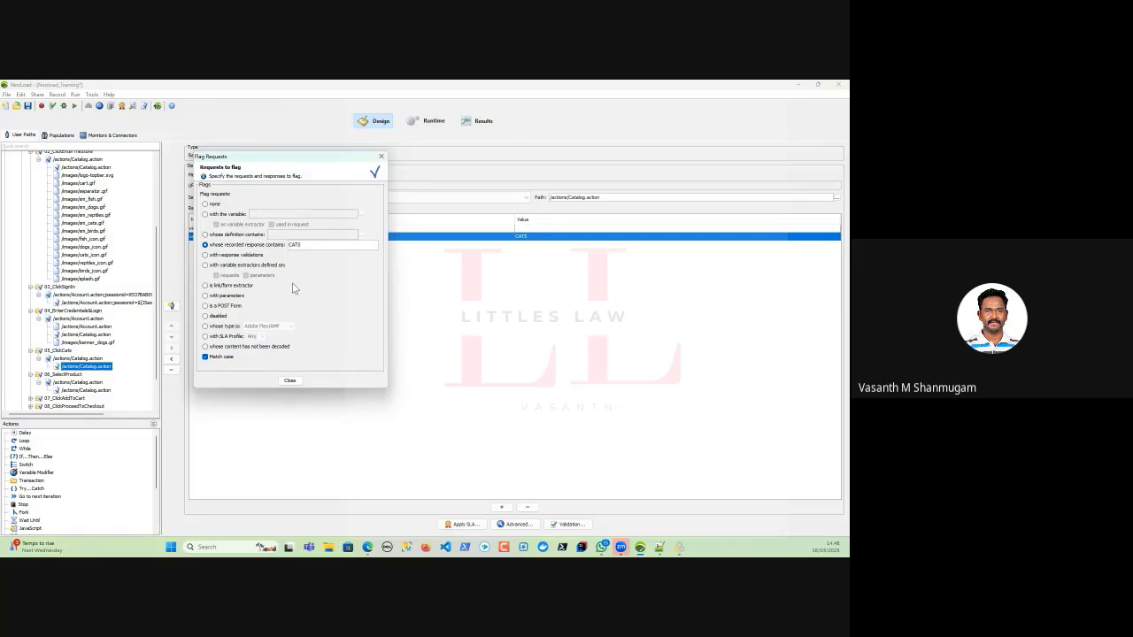
pyautogui.click(293, 380)
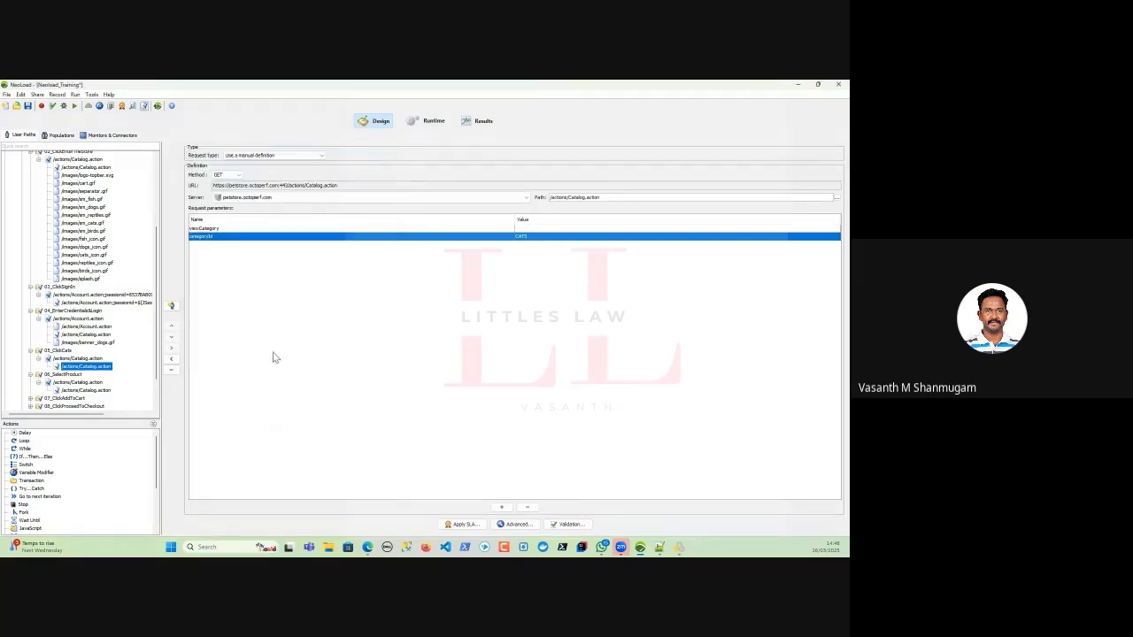
# Set up a search and replace that substitutes the variable ${categoryID} for the string CATS
pyautogui.click(123, 106)
pyautogui.click(441, 409)
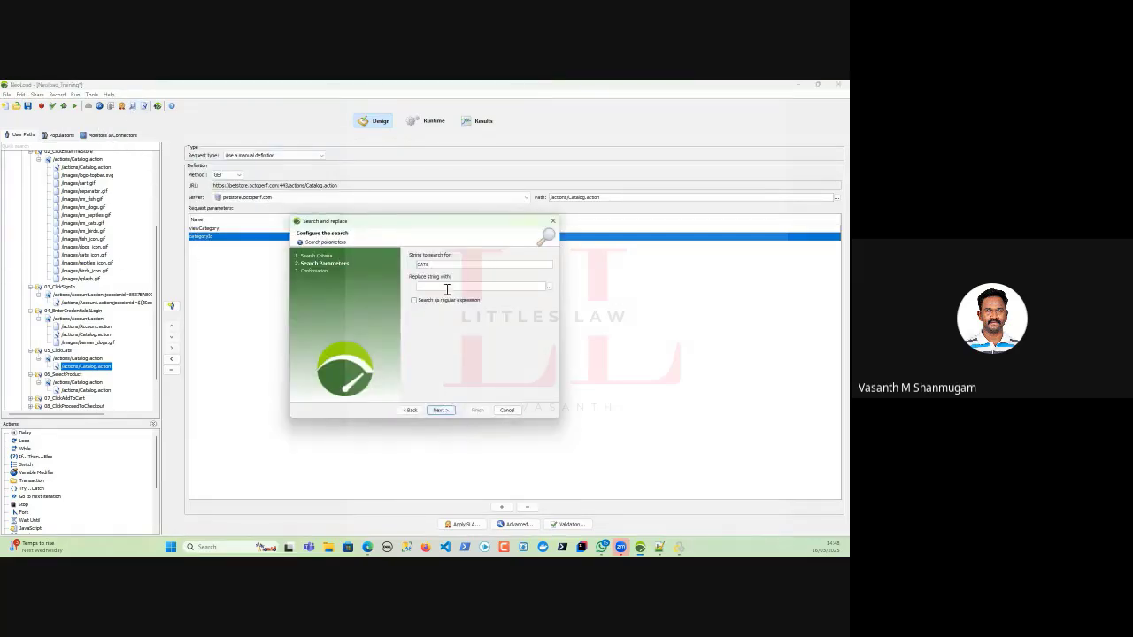
pyautogui.click(549, 288)
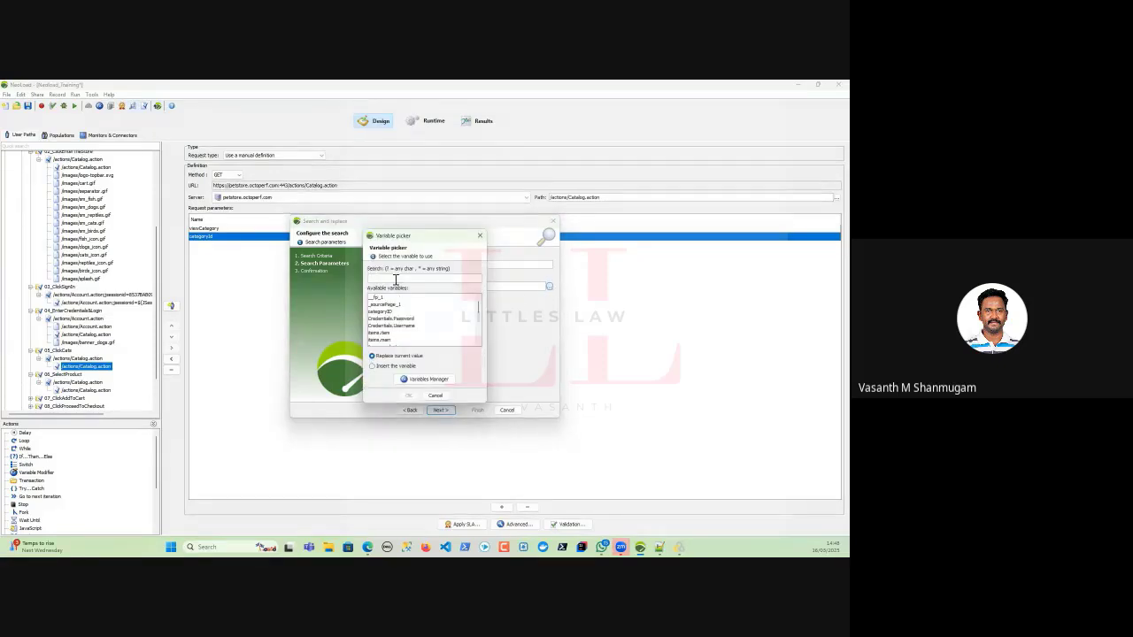
pyautogui.write('ca')
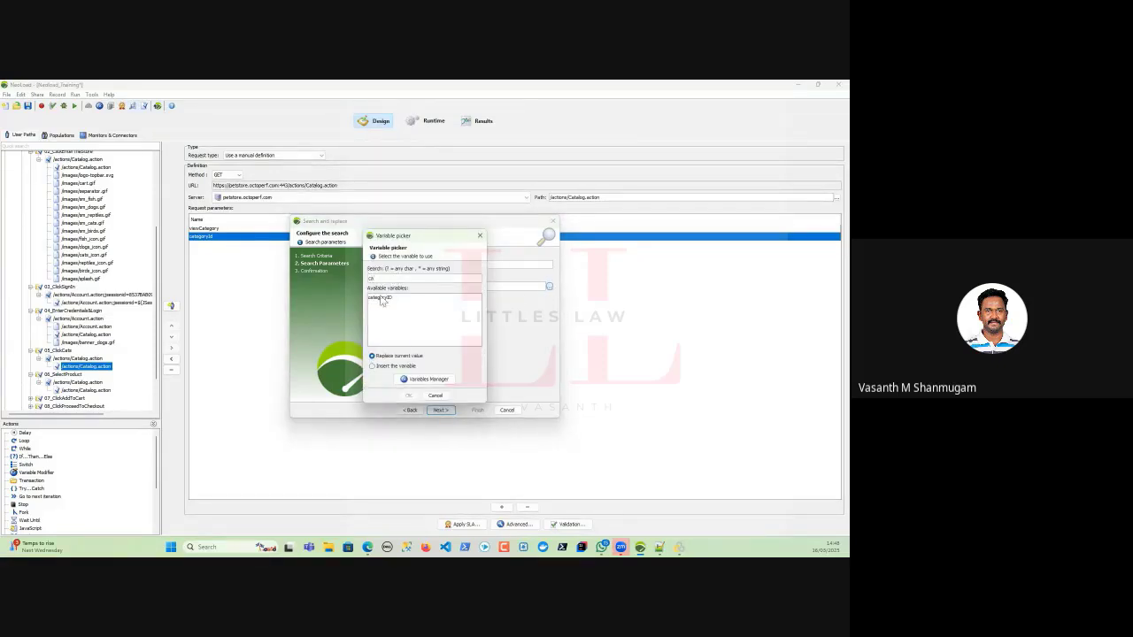
pyautogui.click(380, 299)
pyautogui.click(409, 396)
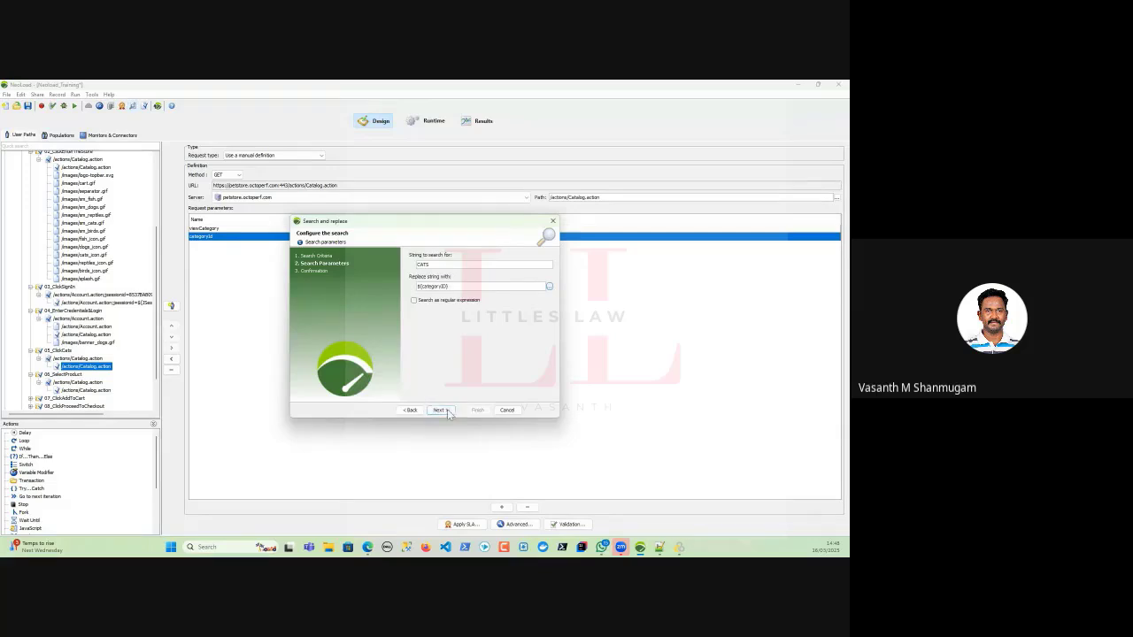
# Run the search, replace all CATS occurrences with ${categoryID}, and review the child /actions/Catalog.action request under 05_ClickCats
pyautogui.click(442, 412)
pyautogui.click(478, 409)
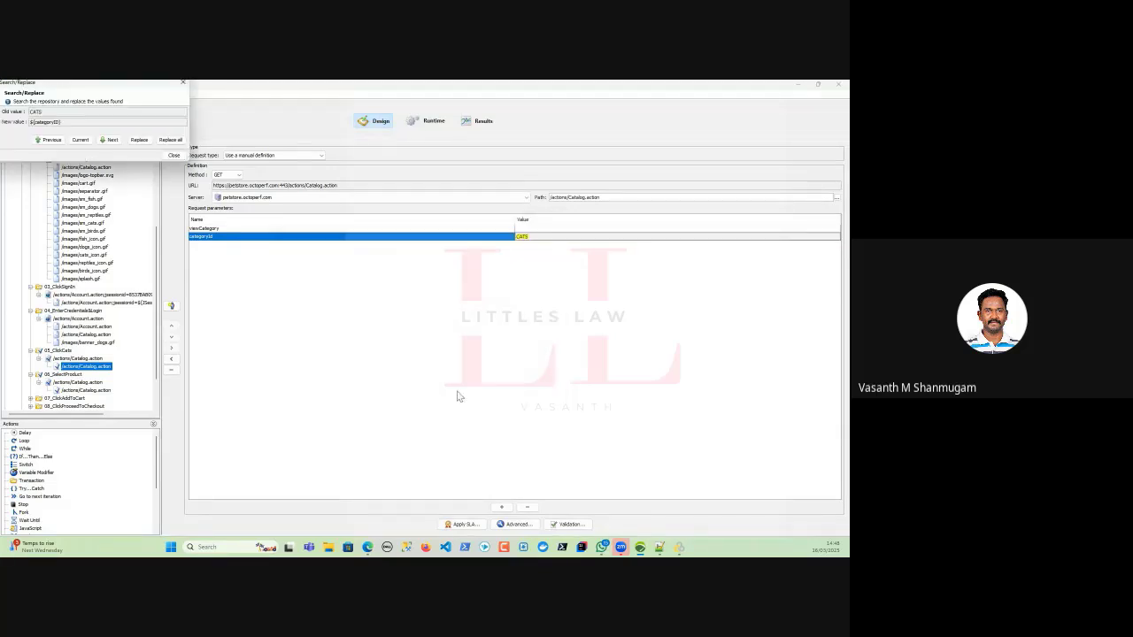
pyautogui.click(171, 139)
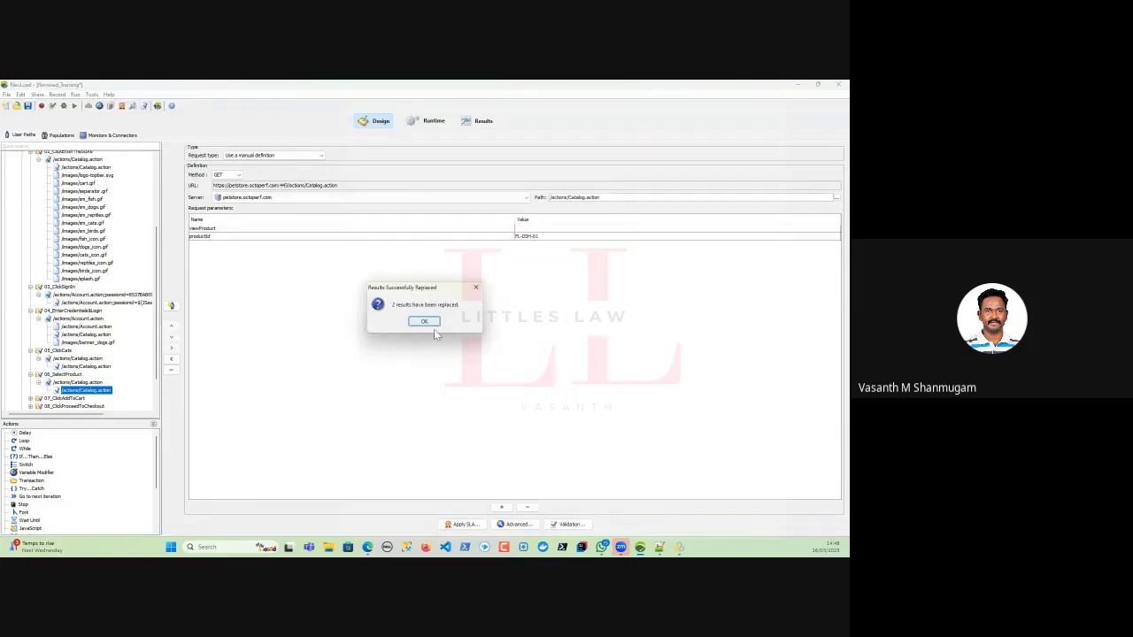
pyautogui.click(426, 324)
pyautogui.scroll(-2, 88, 352)
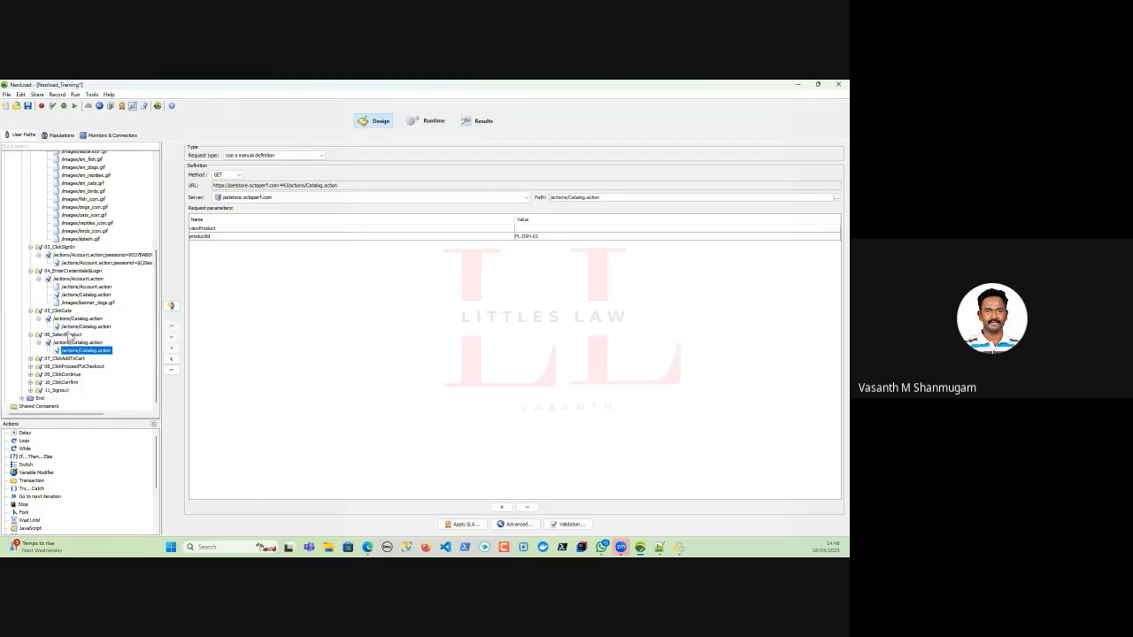
pyautogui.click(75, 326)
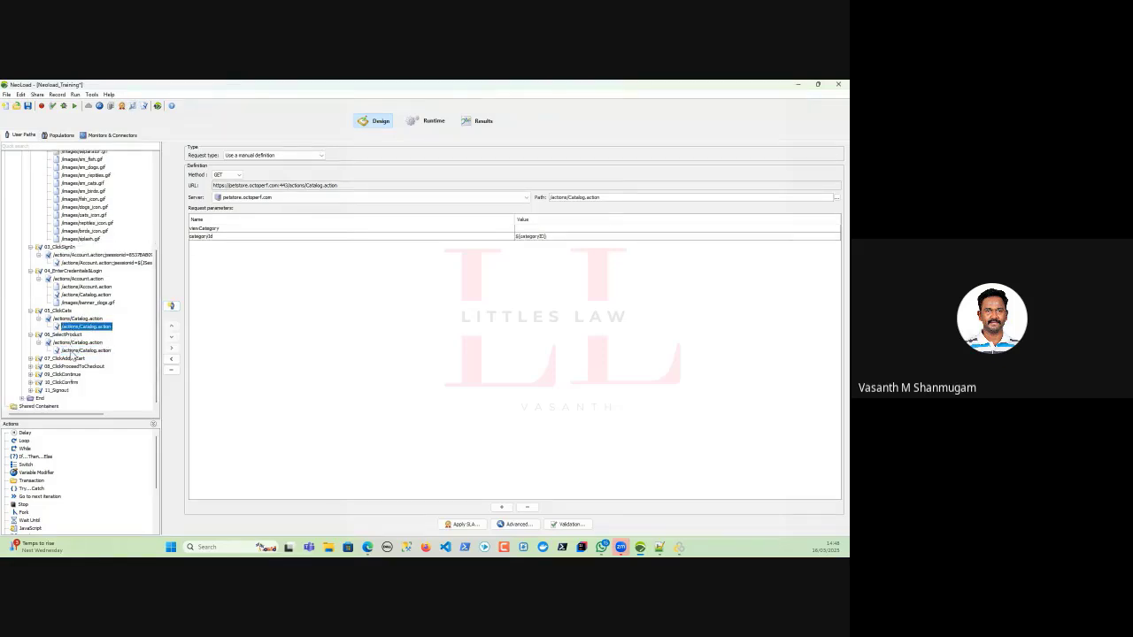
# Open the productId value of the child /actions/Catalog.action request under 06_SelectProduct, select its expression, and close the parameter editor
pyautogui.click(78, 350)
pyautogui.doubleClick(536, 238)
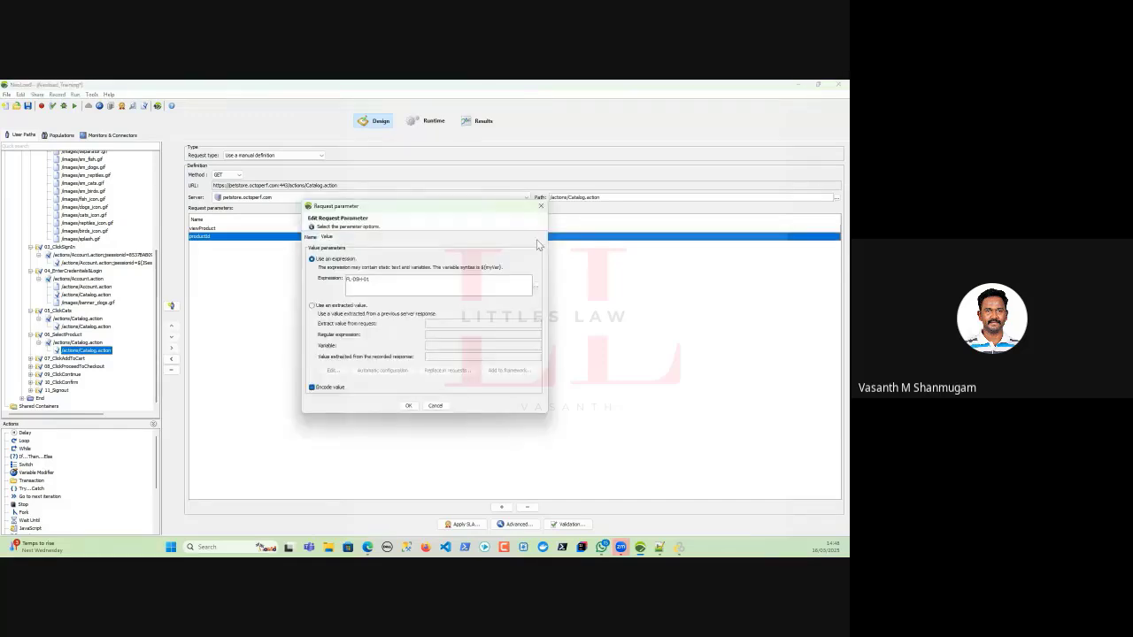
pyautogui.moveTo(380, 280); pyautogui.dragTo(297, 283)
pyautogui.click(408, 405)
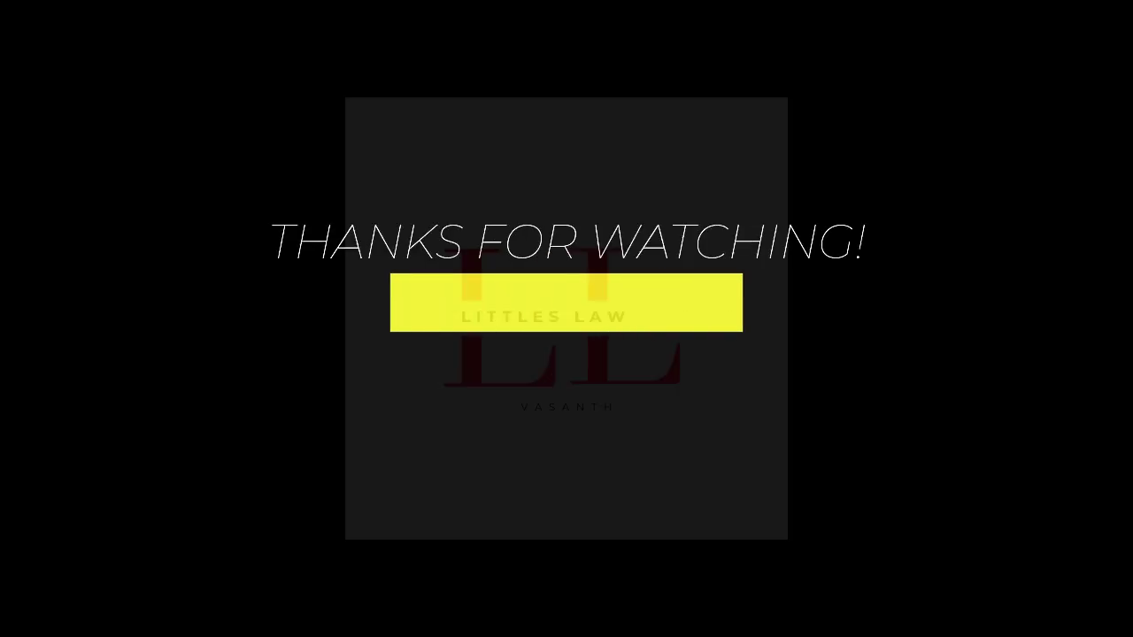